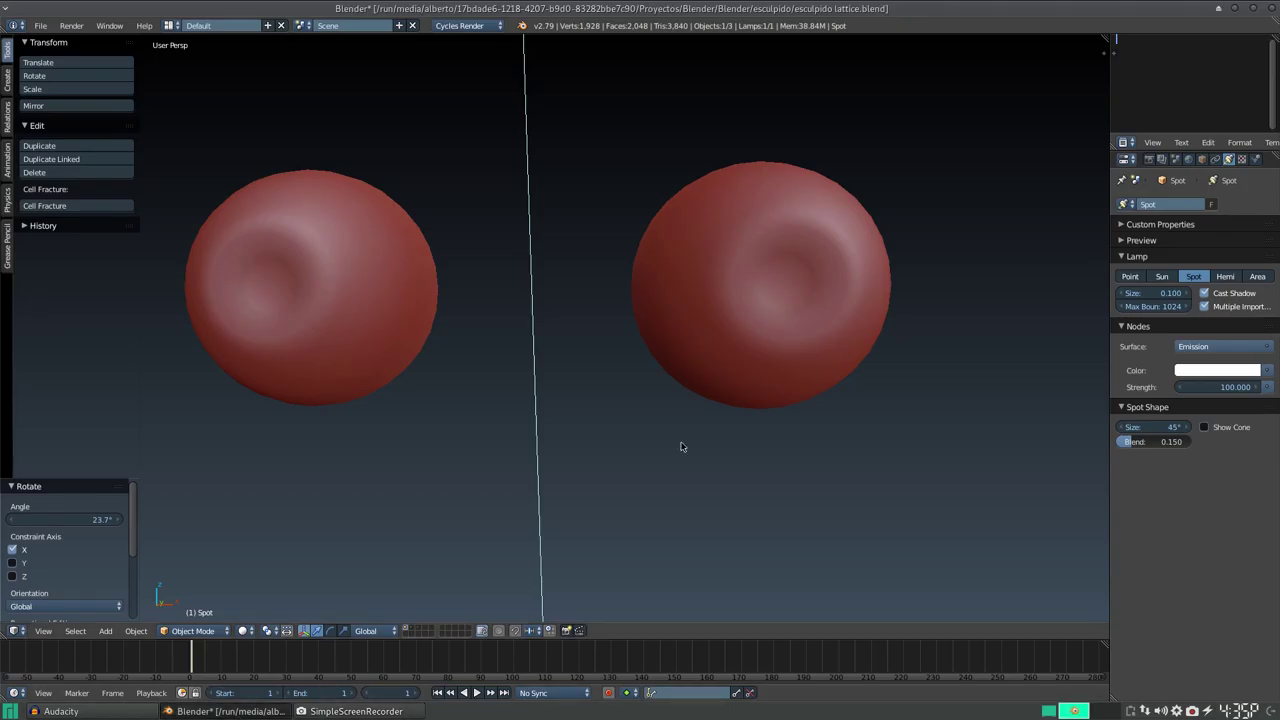
Frame the two eyeballs front-on, then switch the viewport to a Cycles rendered preview
{"action": "scroll", "coordinate": [678, 449], "scroll_direction": "down", "scroll_amount": 7}
{"action": "mouse_move", "coordinate": [845, 451]}
{"action": "middle_mouse_down"}
{"action": "mouse_move", "coordinate": [631, 429]}
{"action": "mouse_move", "coordinate": [729, 457]}
{"action": "mouse_move", "coordinate": [669, 437]}
{"action": "mouse_move", "coordinate": [789, 437]}
{"action": "mouse_move", "coordinate": [665, 452]}
{"action": "mouse_move", "coordinate": [666, 497]}
{"action": "mouse_move", "coordinate": [620, 483]}
{"action": "mouse_move", "coordinate": [699, 463]}
{"action": "mouse_move", "coordinate": [726, 486]}
{"action": "mouse_move", "coordinate": [618, 487]}
{"action": "middle_mouse_up"}
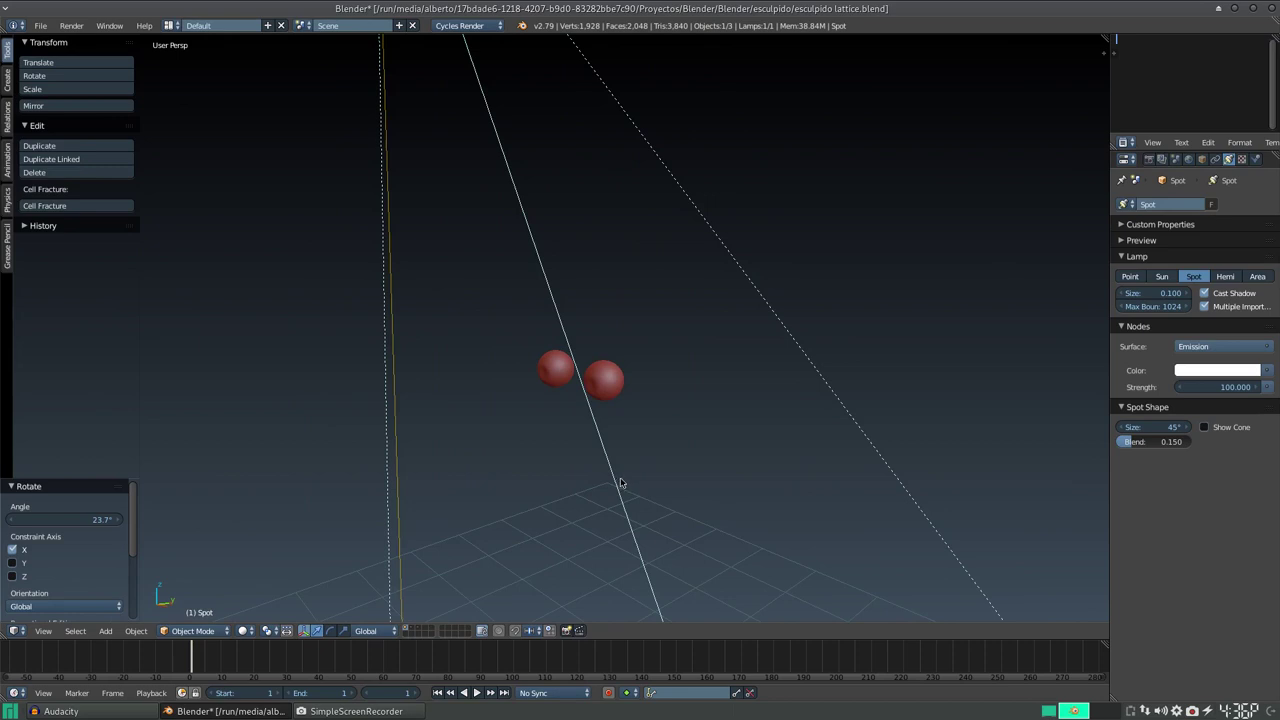
{"action": "scroll", "coordinate": [620, 483], "scroll_direction": "up", "scroll_amount": 2}
{"action": "scroll", "coordinate": [620, 483], "scroll_direction": "up", "scroll_amount": 1}
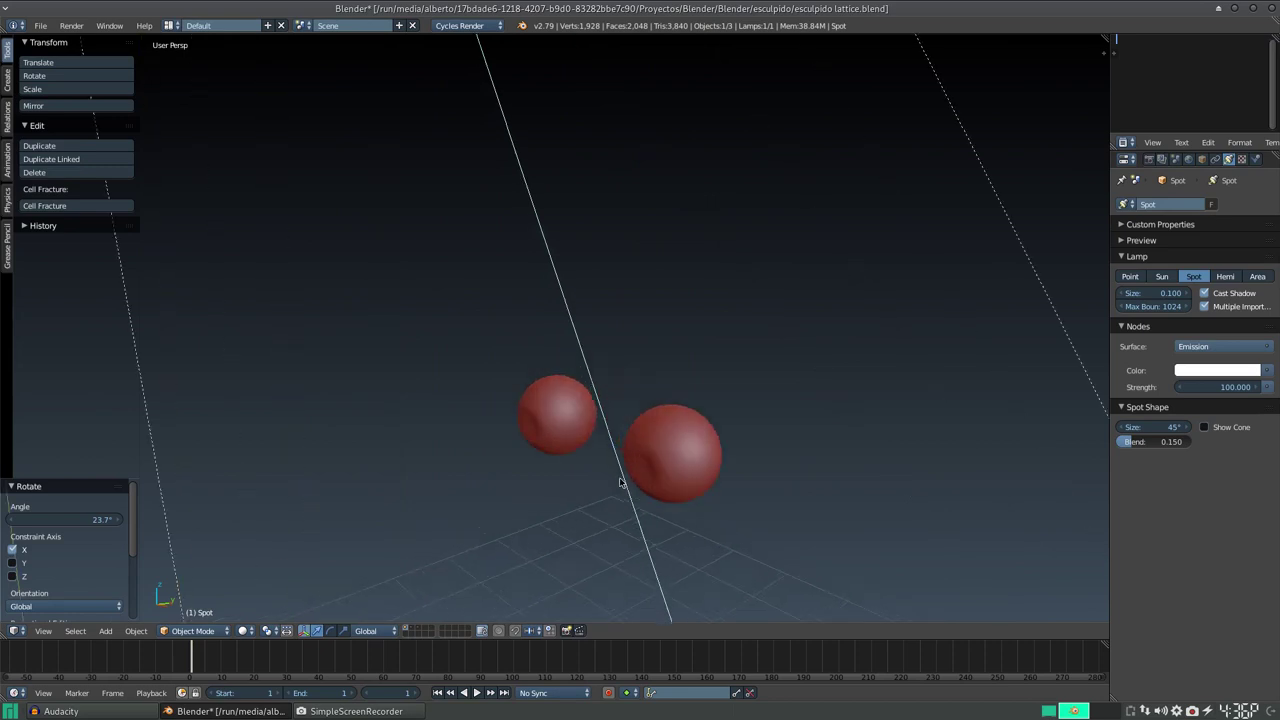
{"action": "mouse_move", "coordinate": [620, 483]}
{"action": "middle_mouse_down"}
{"action": "mouse_move", "coordinate": [583, 474]}
{"action": "mouse_move", "coordinate": [694, 460]}
{"action": "mouse_move", "coordinate": [717, 471]}
{"action": "mouse_move", "coordinate": [677, 471]}
{"action": "middle_mouse_up"}
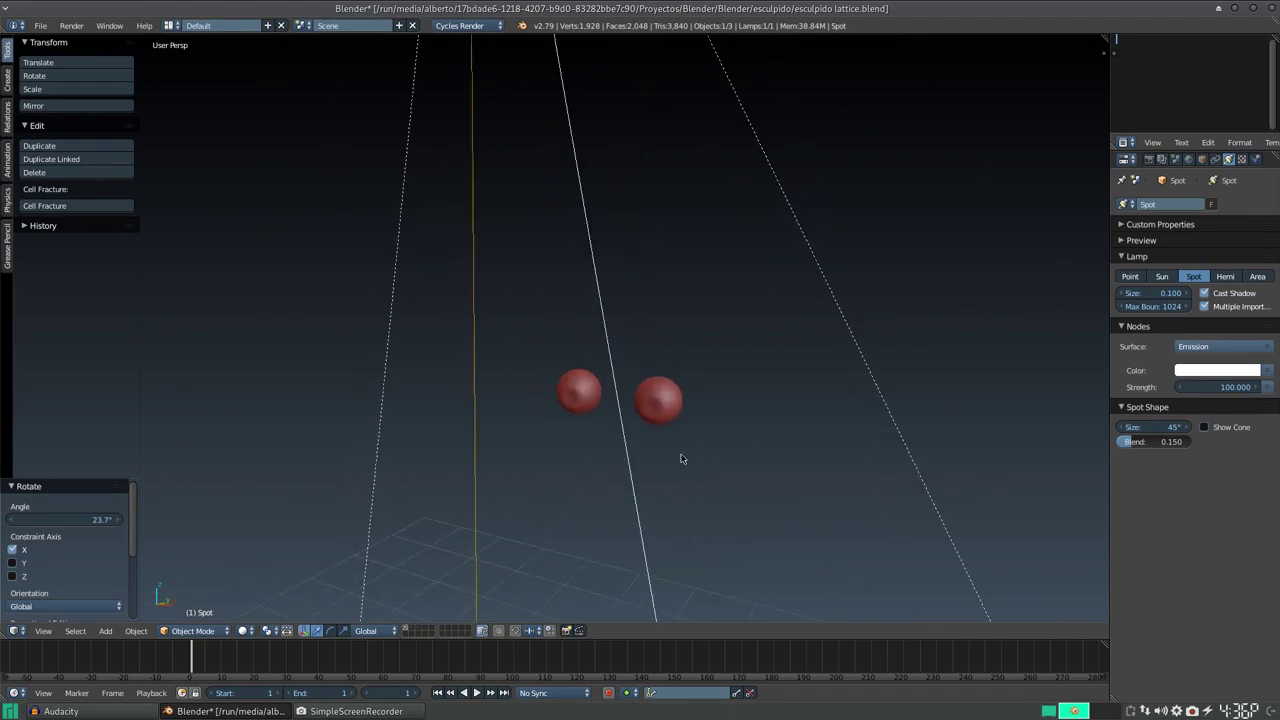
{"action": "scroll", "coordinate": [681, 459], "scroll_direction": "up", "scroll_amount": 3}
{"action": "middle_click_drag", "start_coordinate": [831, 494], "coordinate": [766, 457]}
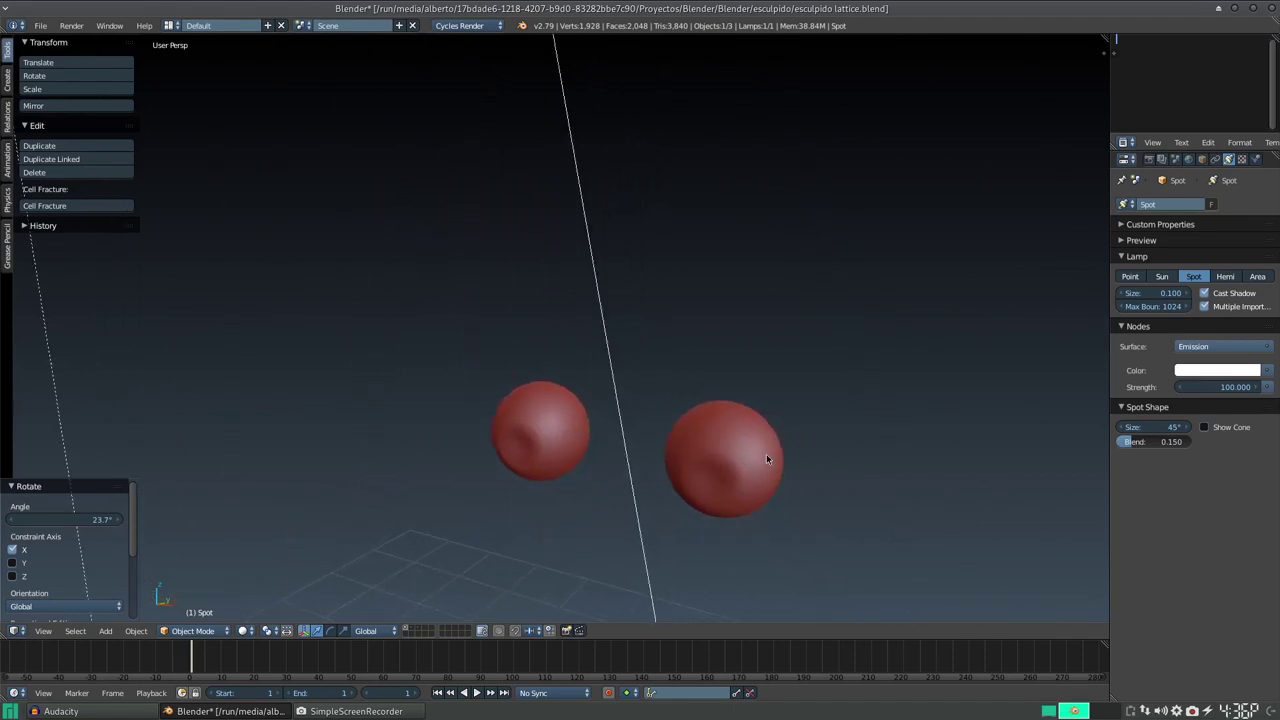
{"action": "scroll", "coordinate": [720, 417], "scroll_direction": "down", "scroll_amount": 1}
{"action": "scroll", "coordinate": [694, 443], "scroll_direction": "down", "scroll_amount": 7}
{"action": "scroll", "coordinate": [629, 404], "scroll_direction": "down", "scroll_amount": 1}
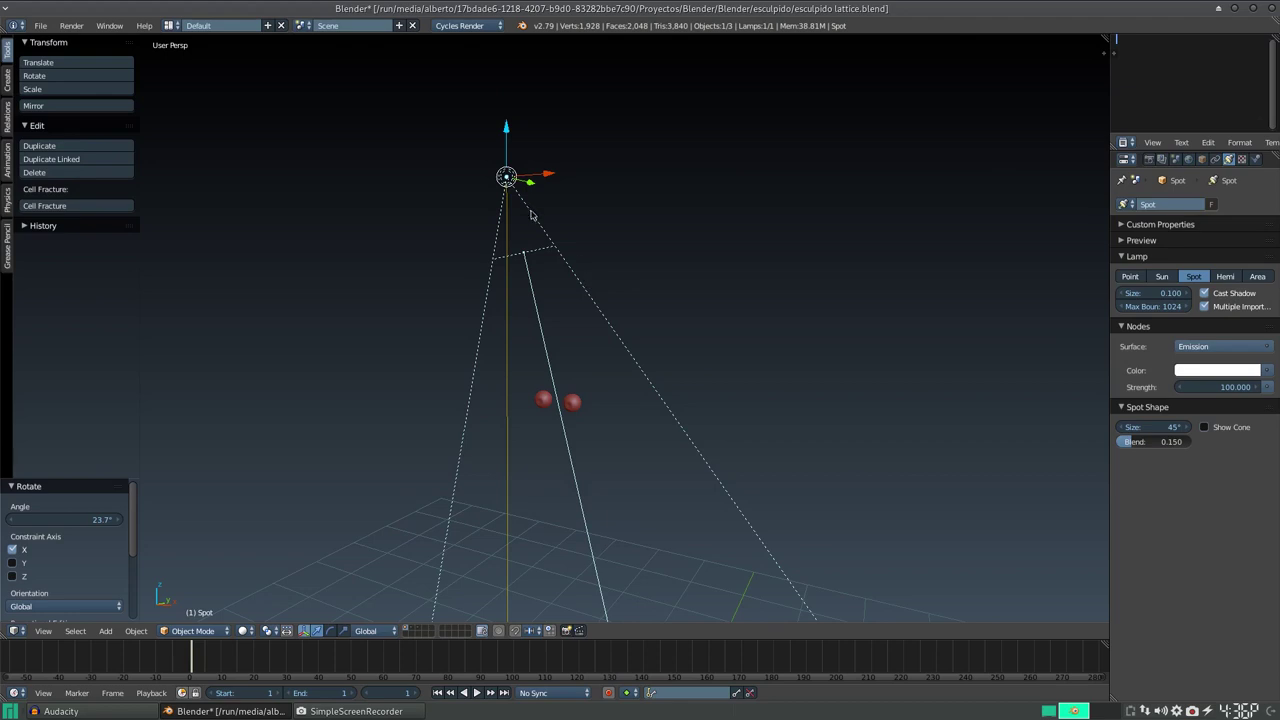
{"action": "scroll", "coordinate": [571, 428], "scroll_direction": "up", "scroll_amount": 6}
{"action": "middle_click_drag", "start_coordinate": [600, 534], "coordinate": [604, 313], "text": "shift"}
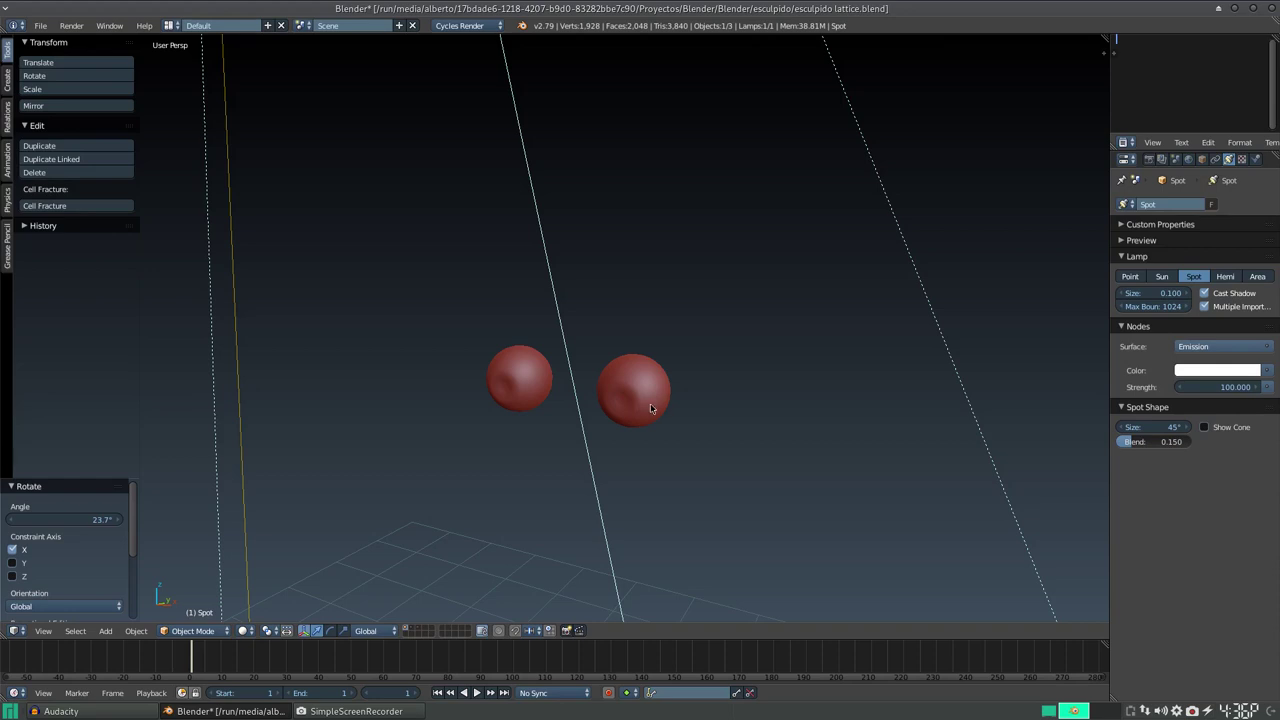
{"action": "key", "text": "shift+z"}
Orbit and zoom in the render preview to inspect the glossy black eyeballs and yellow irises
{"action": "middle_click_drag", "start_coordinate": [689, 403], "coordinate": [640, 399]}
{"action": "scroll", "coordinate": [615, 400], "scroll_direction": "up", "scroll_amount": 4}
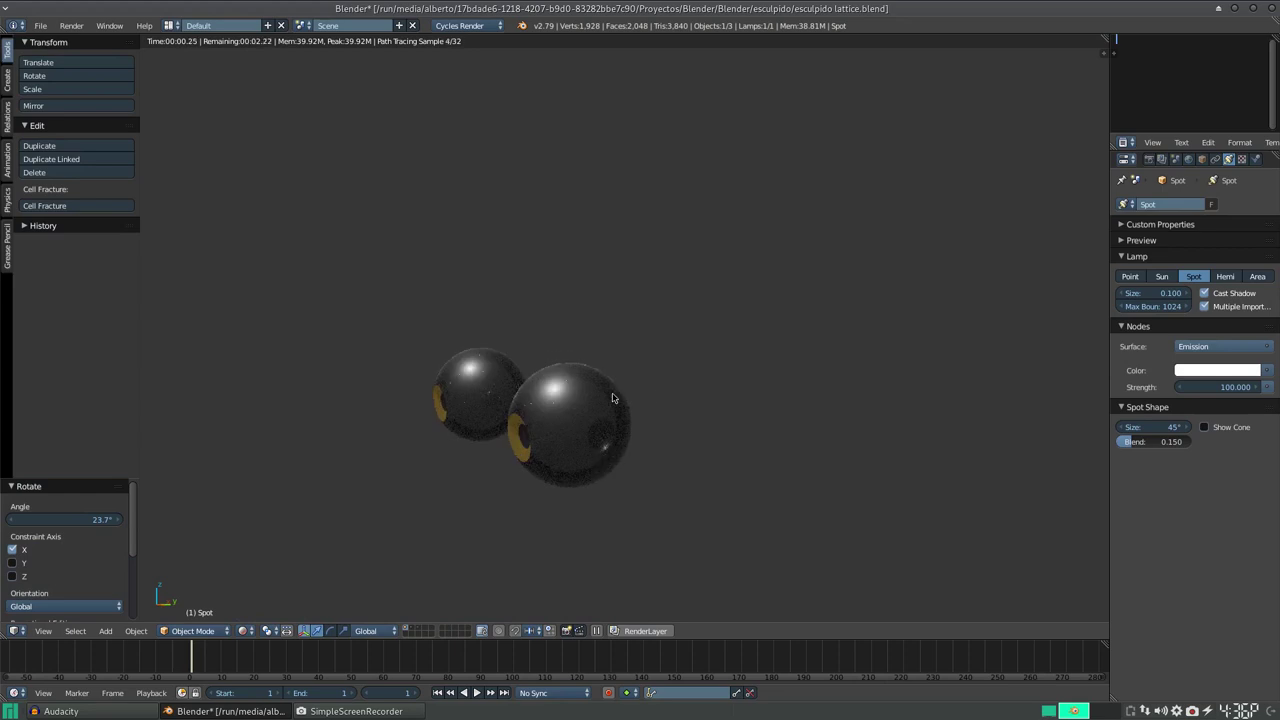
{"action": "mouse_move", "coordinate": [617, 446]}
{"action": "middle_mouse_down"}
{"action": "mouse_move", "coordinate": [694, 442]}
{"action": "mouse_move", "coordinate": [702, 378]}
{"action": "middle_mouse_up"}
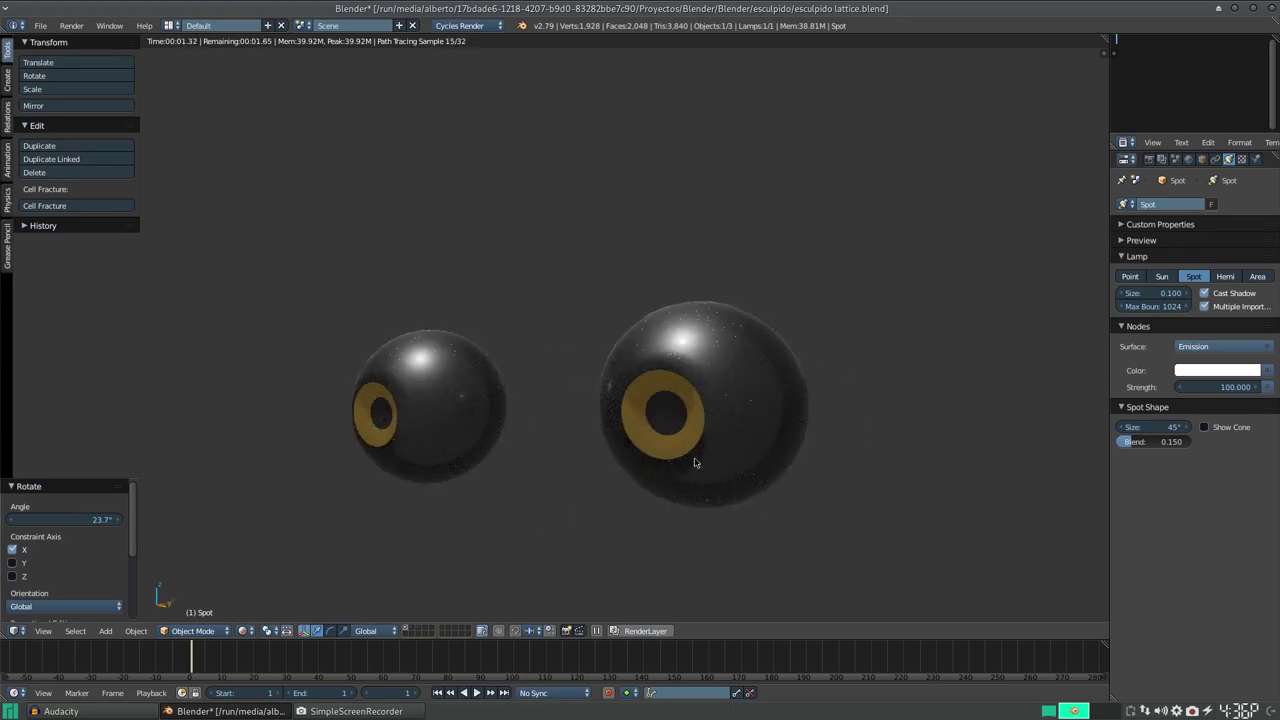
{"action": "scroll", "coordinate": [613, 441], "scroll_direction": "up", "scroll_amount": 1}
{"action": "scroll", "coordinate": [640, 440], "scroll_direction": "up", "scroll_amount": 1}
{"action": "scroll", "coordinate": [700, 438], "scroll_direction": "up", "scroll_amount": 3}
{"action": "mouse_move", "coordinate": [717, 448]}
{"action": "middle_mouse_down"}
{"action": "mouse_move", "coordinate": [775, 360]}
{"action": "mouse_move", "coordinate": [703, 370]}
{"action": "middle_mouse_up"}
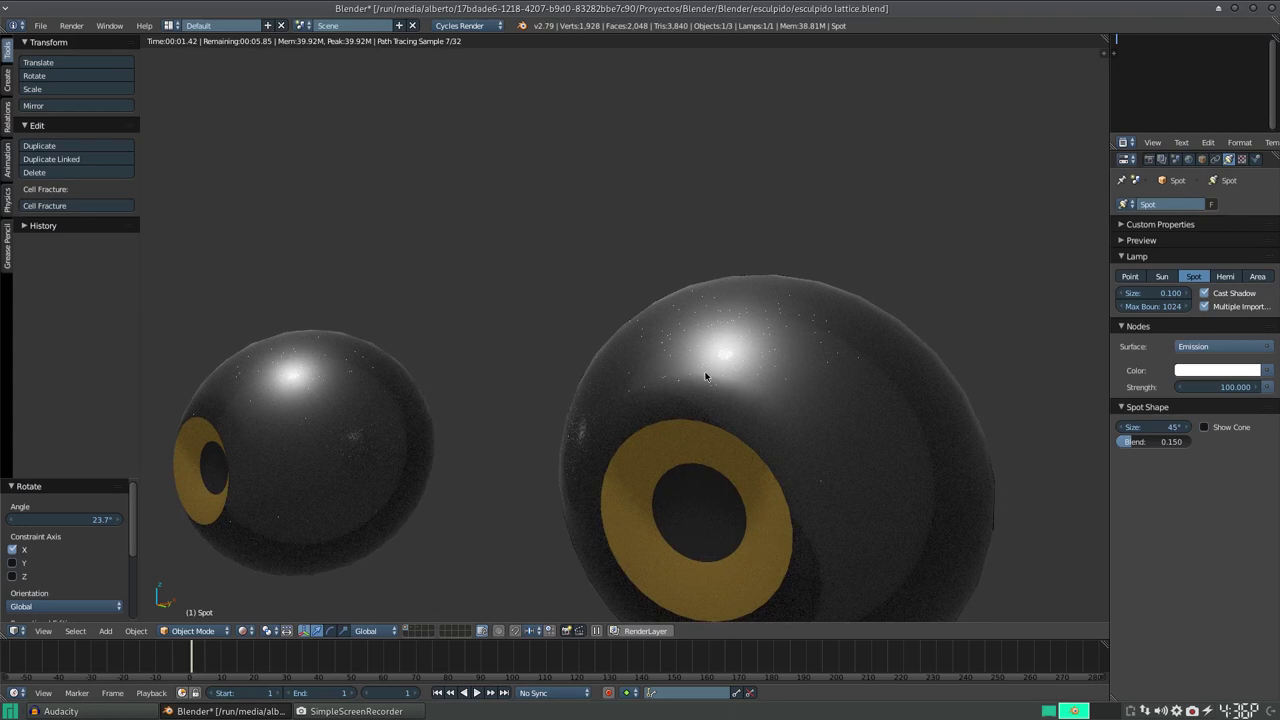
Return to solid shading and delete the spot lamp
{"action": "key", "text": "shift+z"}
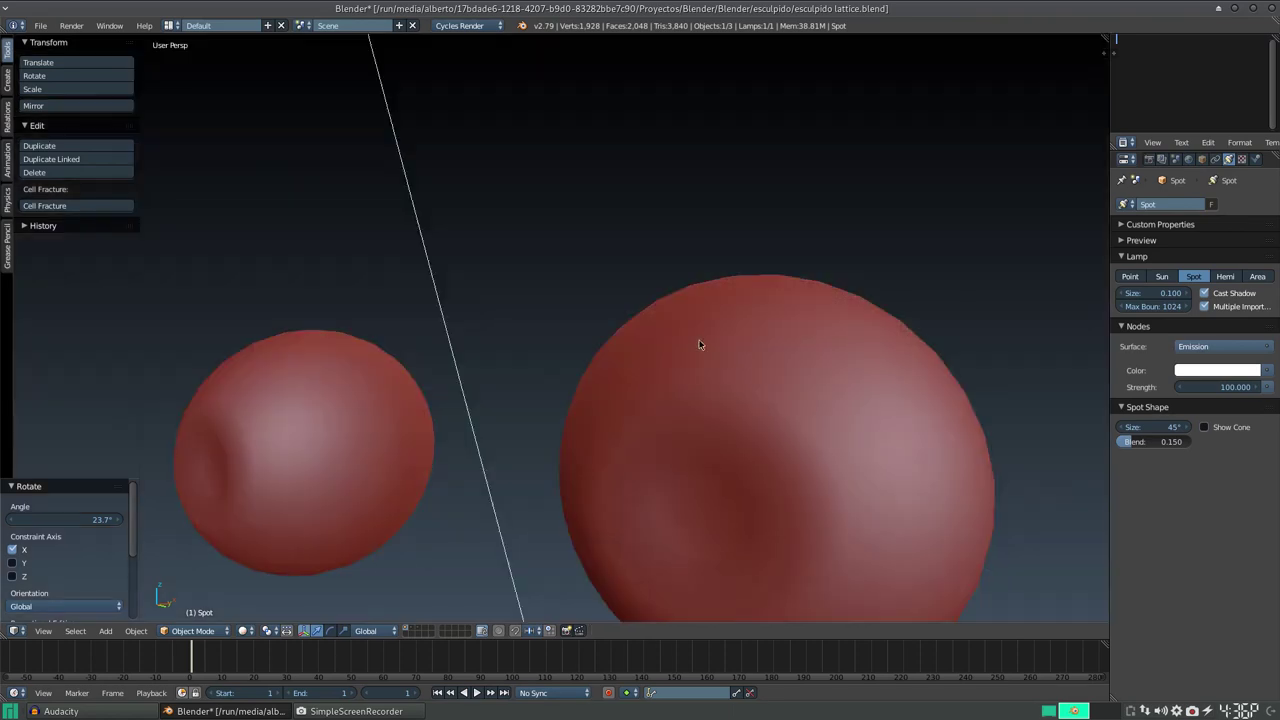
{"action": "scroll", "coordinate": [700, 346], "scroll_direction": "down", "scroll_amount": 5}
{"action": "scroll", "coordinate": [686, 349], "scroll_direction": "down", "scroll_amount": 2}
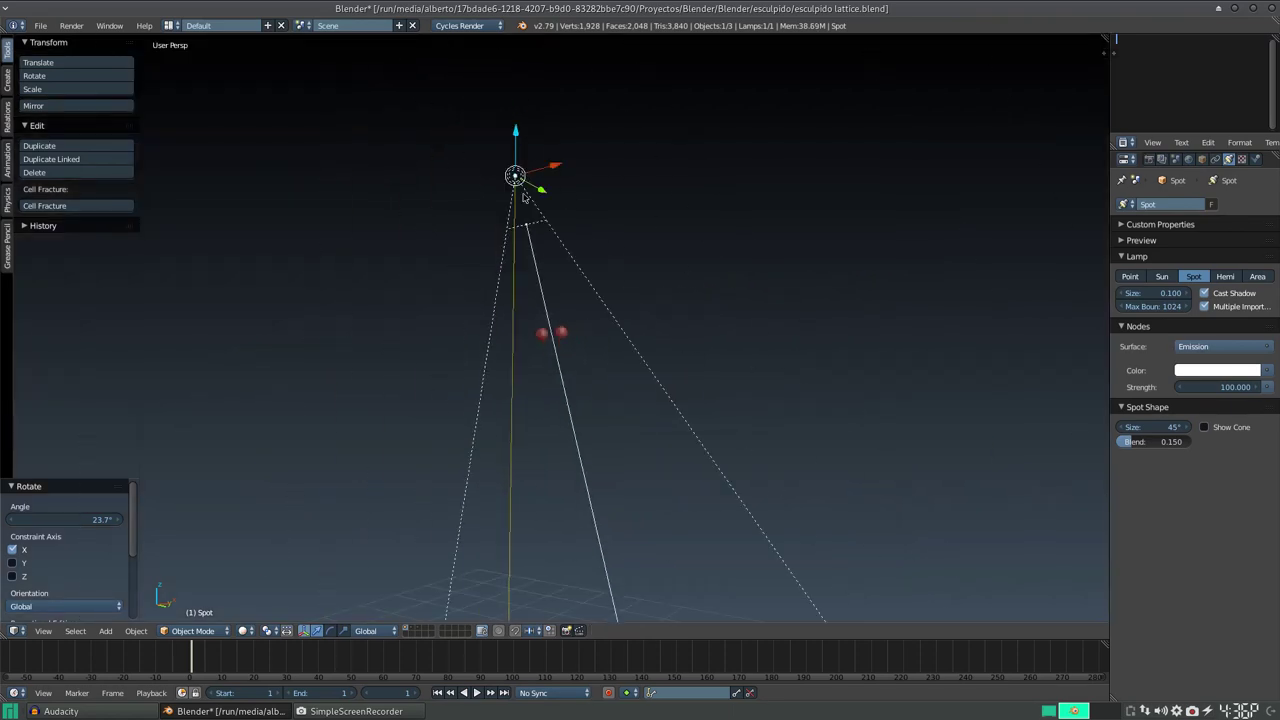
{"action": "key", "text": "x"}
{"action": "left_click", "coordinate": [612, 264]}
Check the rendered preview without the lamp, then go back to solid shading
{"action": "key", "text": "shift+z"}
{"action": "scroll", "coordinate": [589, 383], "scroll_direction": "up", "scroll_amount": 7}
{"action": "scroll", "coordinate": [589, 383], "scroll_direction": "up", "scroll_amount": 5}
{"action": "key", "text": "shift+z"}
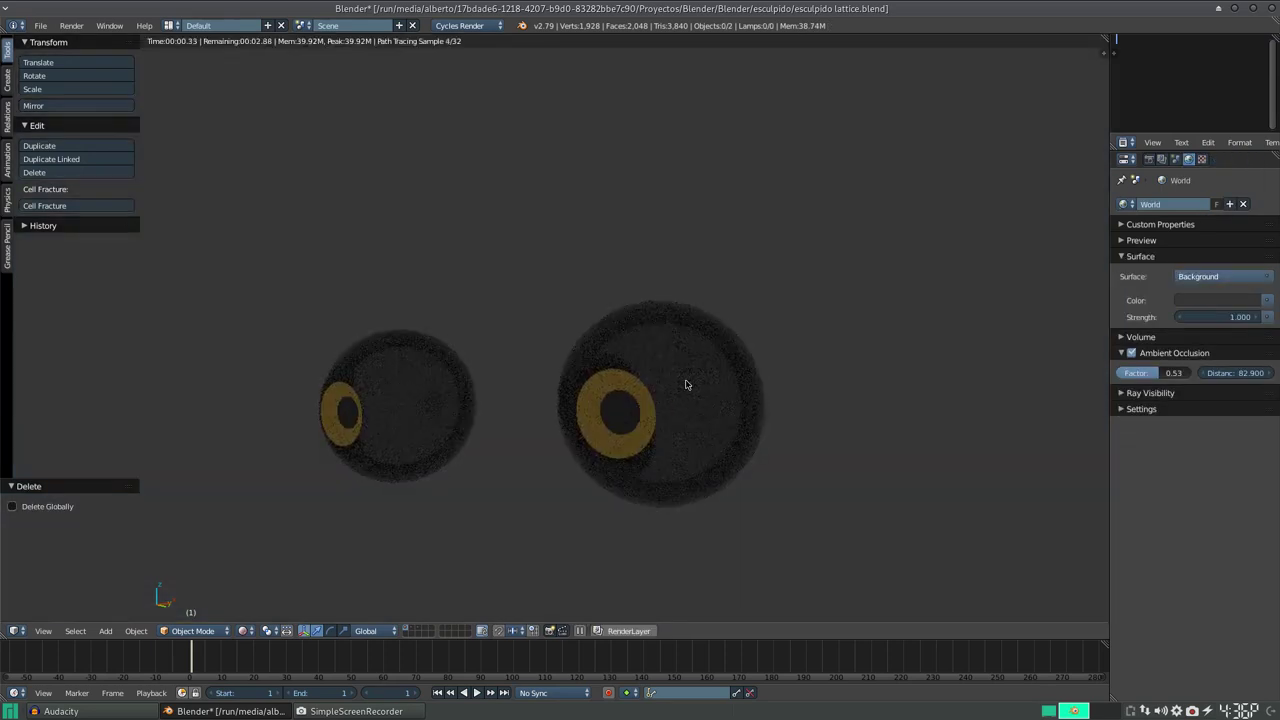
{"action": "key", "text": "shift+z"}
Zoom out and pan so the eyeballs sit over the grid
{"action": "scroll", "coordinate": [595, 374], "scroll_direction": "down", "scroll_amount": 12}
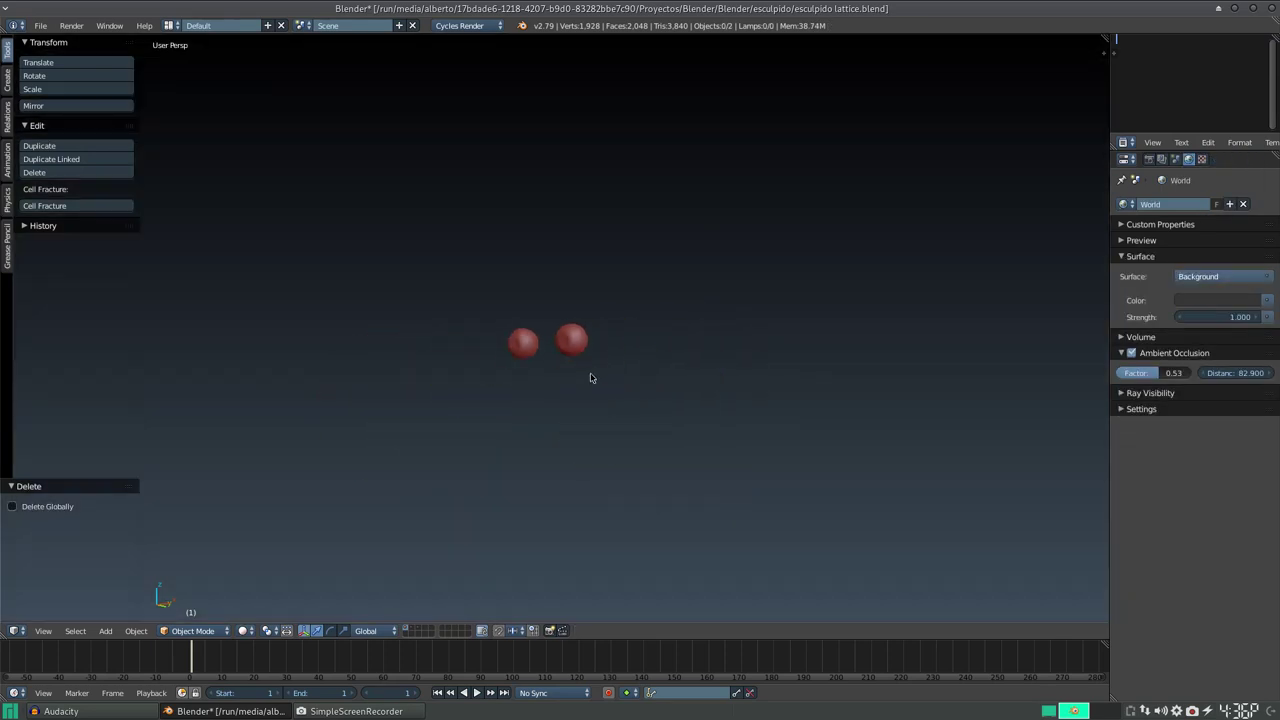
{"action": "scroll", "coordinate": [550, 400], "scroll_direction": "down", "scroll_amount": 2}
{"action": "scroll", "coordinate": [610, 390], "scroll_direction": "down", "scroll_amount": 2}
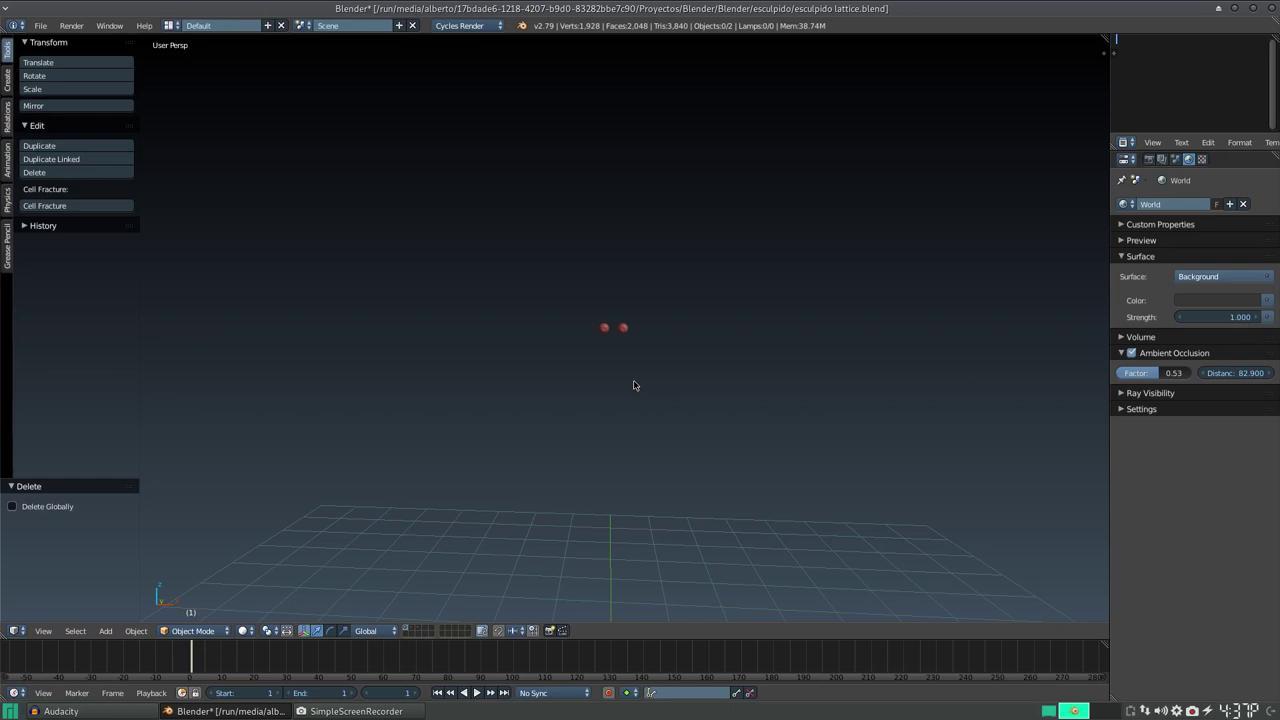
{"action": "scroll", "coordinate": [665, 355], "scroll_direction": "up", "scroll_amount": 5}
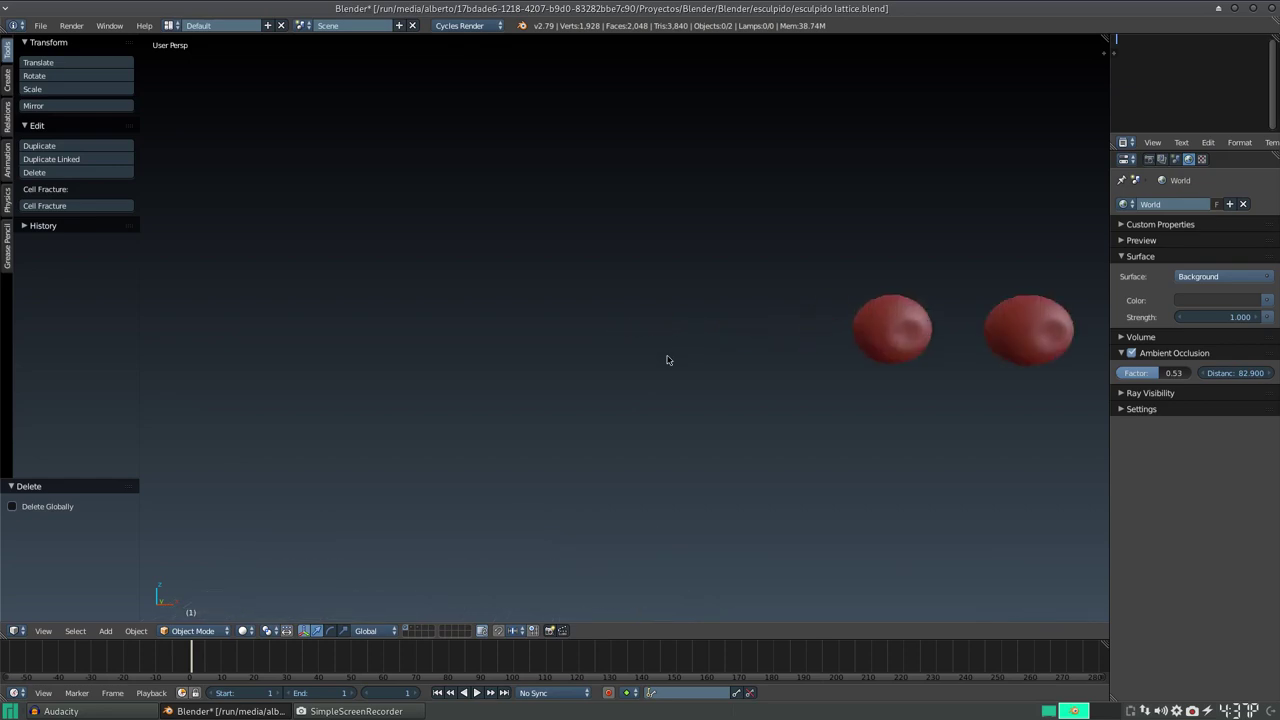
{"action": "middle_click_drag", "start_coordinate": [720, 371], "coordinate": [415, 392], "text": "shift"}
{"action": "scroll", "coordinate": [600, 357], "scroll_direction": "up", "scroll_amount": 3}
{"action": "scroll", "coordinate": [628, 394], "scroll_direction": "up", "scroll_amount": 5}
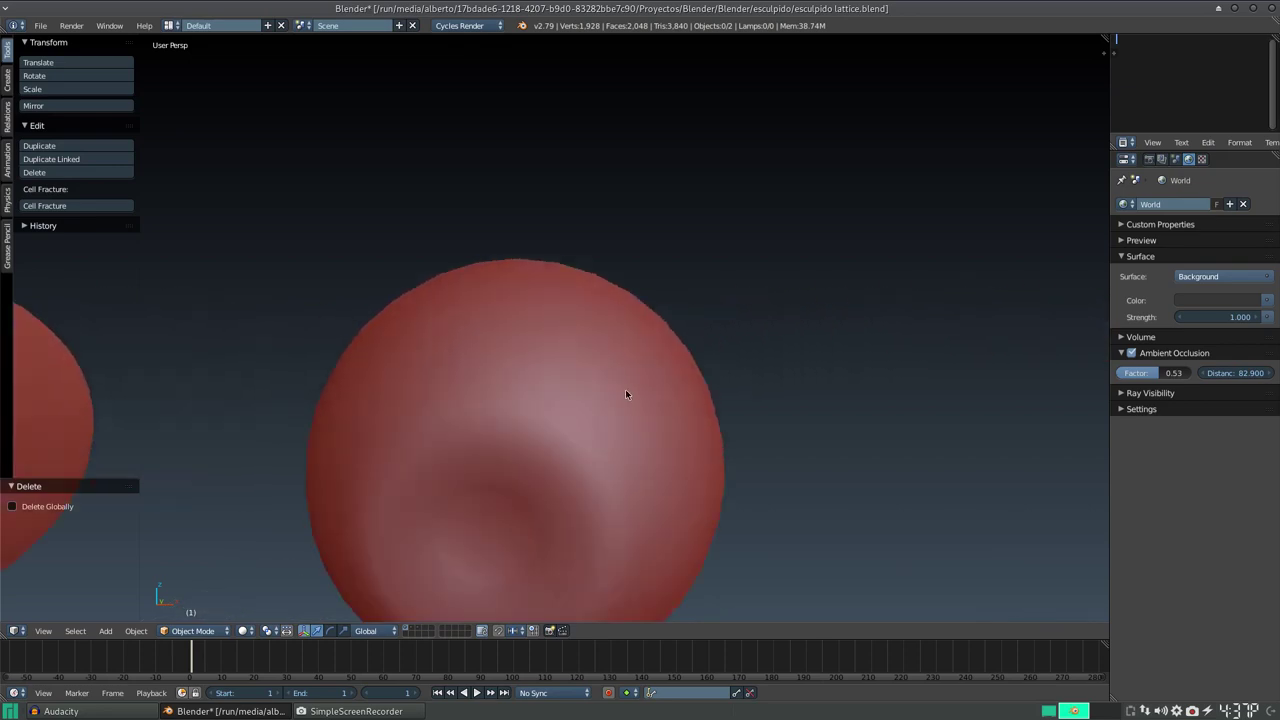
{"action": "scroll", "coordinate": [608, 323], "scroll_direction": "down", "scroll_amount": 1}
{"action": "scroll", "coordinate": [612, 325], "scroll_direction": "up", "scroll_amount": 1}
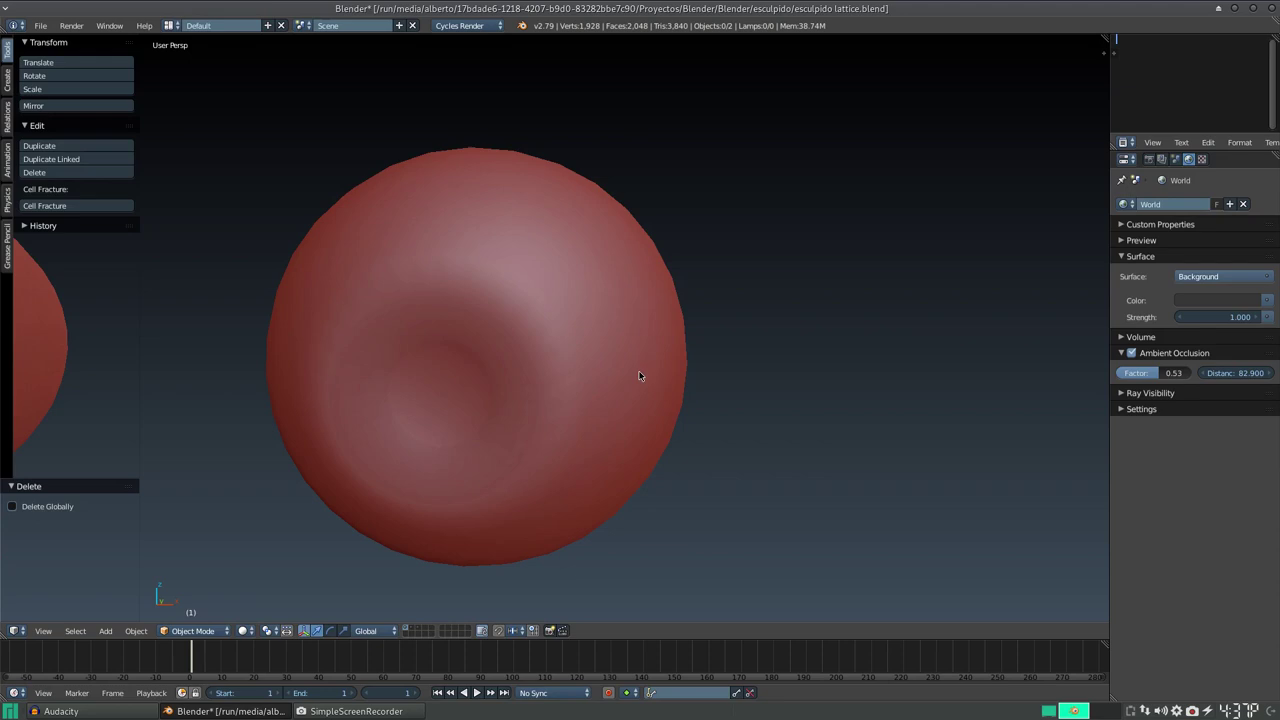
{"action": "scroll", "coordinate": [632, 376], "scroll_direction": "down", "scroll_amount": 8}
{"action": "scroll", "coordinate": [629, 380], "scroll_direction": "up", "scroll_amount": 5}
{"action": "scroll", "coordinate": [629, 380], "scroll_direction": "down", "scroll_amount": 6}
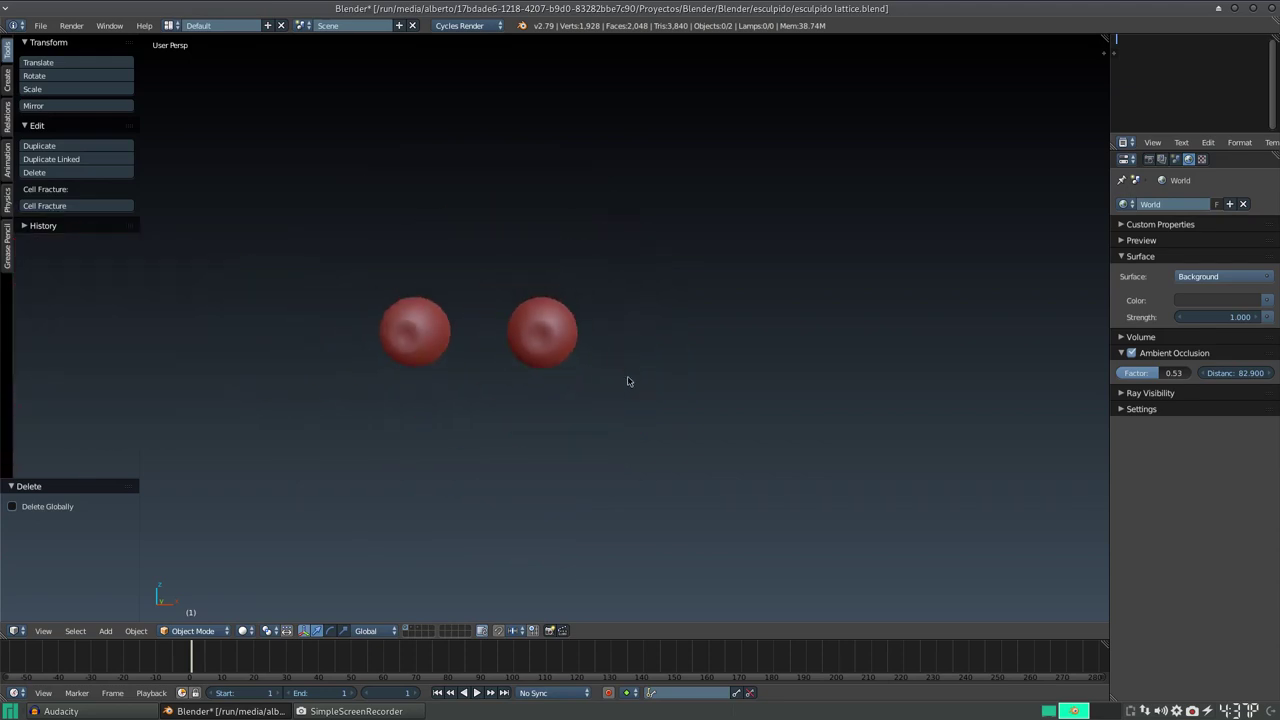
{"action": "scroll", "coordinate": [615, 388], "scroll_direction": "down", "scroll_amount": 4}
{"action": "scroll", "coordinate": [600, 400], "scroll_direction": "down", "scroll_amount": 3}
{"action": "middle_click_drag", "start_coordinate": [591, 408], "coordinate": [643, 366], "text": "shift"}
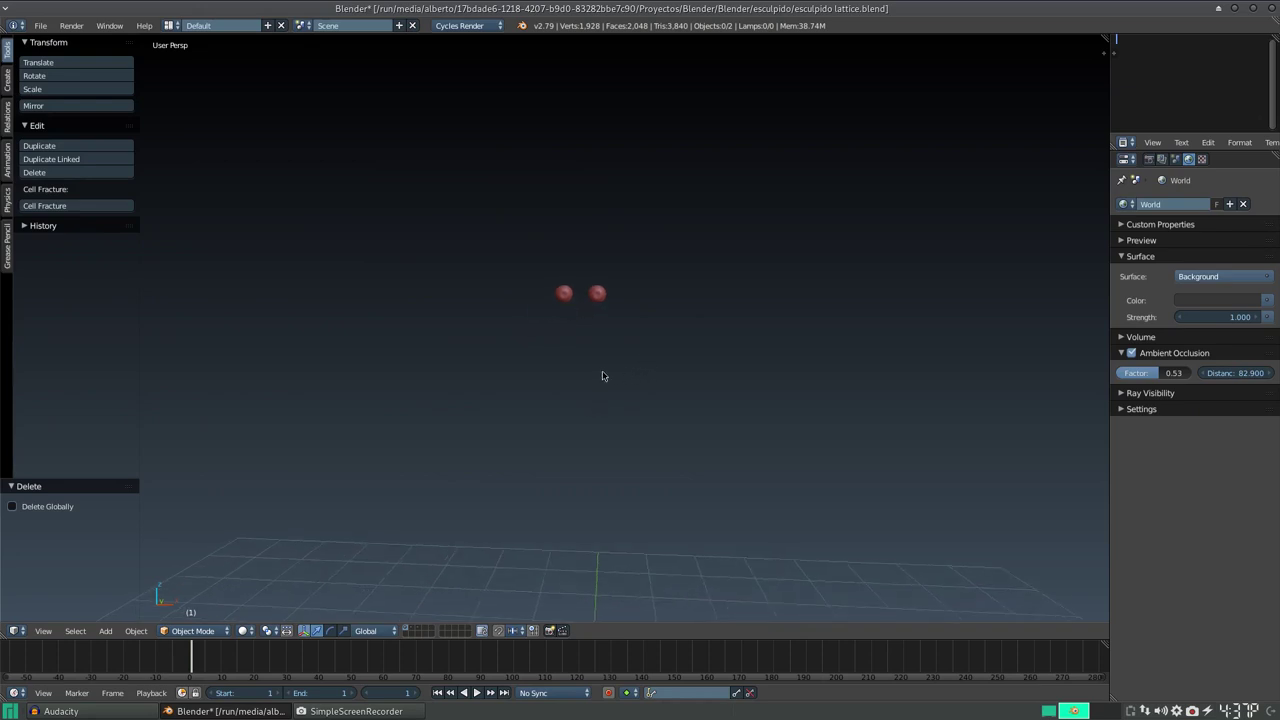
Add a new plane mesh at the origin
{"action": "key", "text": "a"}
{"action": "key", "text": "Delete"}
{"action": "key", "text": "shift+a"}
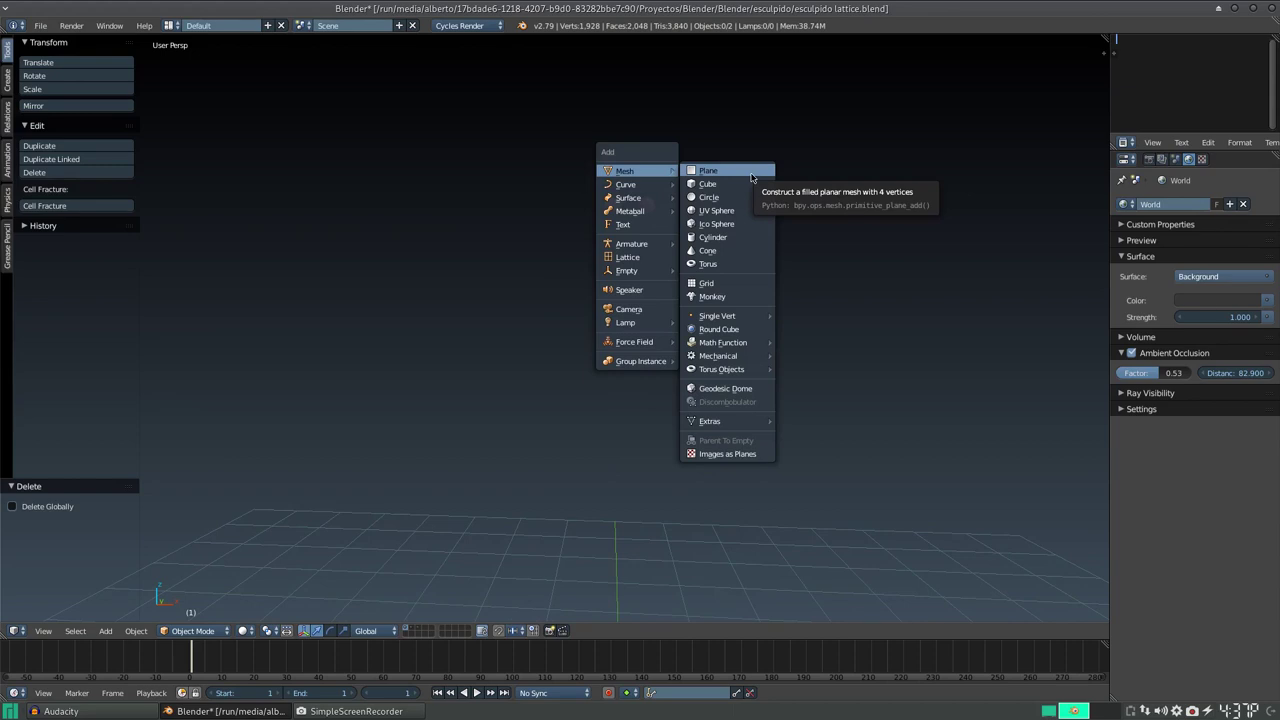
{"action": "left_click", "coordinate": [752, 174]}
{"action": "mouse_move", "coordinate": [701, 383]}
{"action": "middle_mouse_down"}
{"action": "mouse_move", "coordinate": [740, 340]}
{"action": "mouse_move", "coordinate": [673, 405]}
{"action": "mouse_move", "coordinate": [885, 449]}
{"action": "middle_mouse_up"}
{"action": "scroll", "coordinate": [740, 340], "scroll_direction": "up", "scroll_amount": 2}
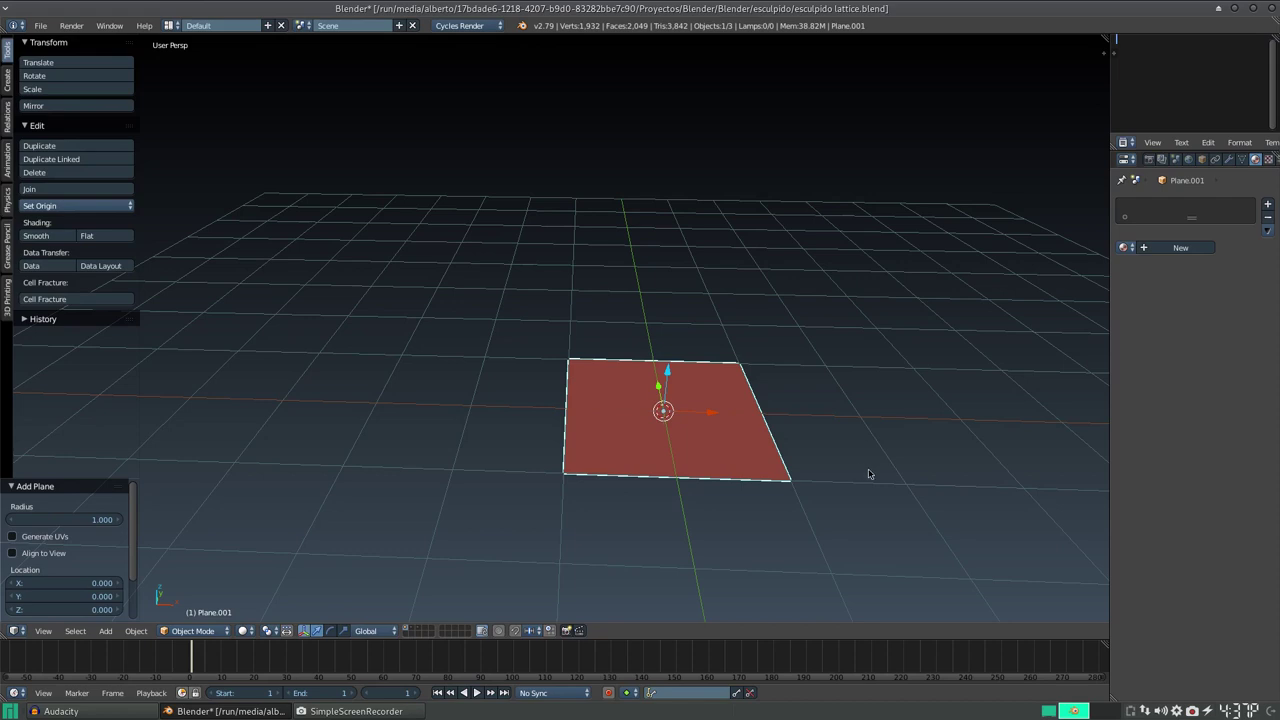
Squash the plane to 0.190 along Y and enter Edit Mode
{"action": "key", "text": "s"}
{"action": "key", "text": "y"}
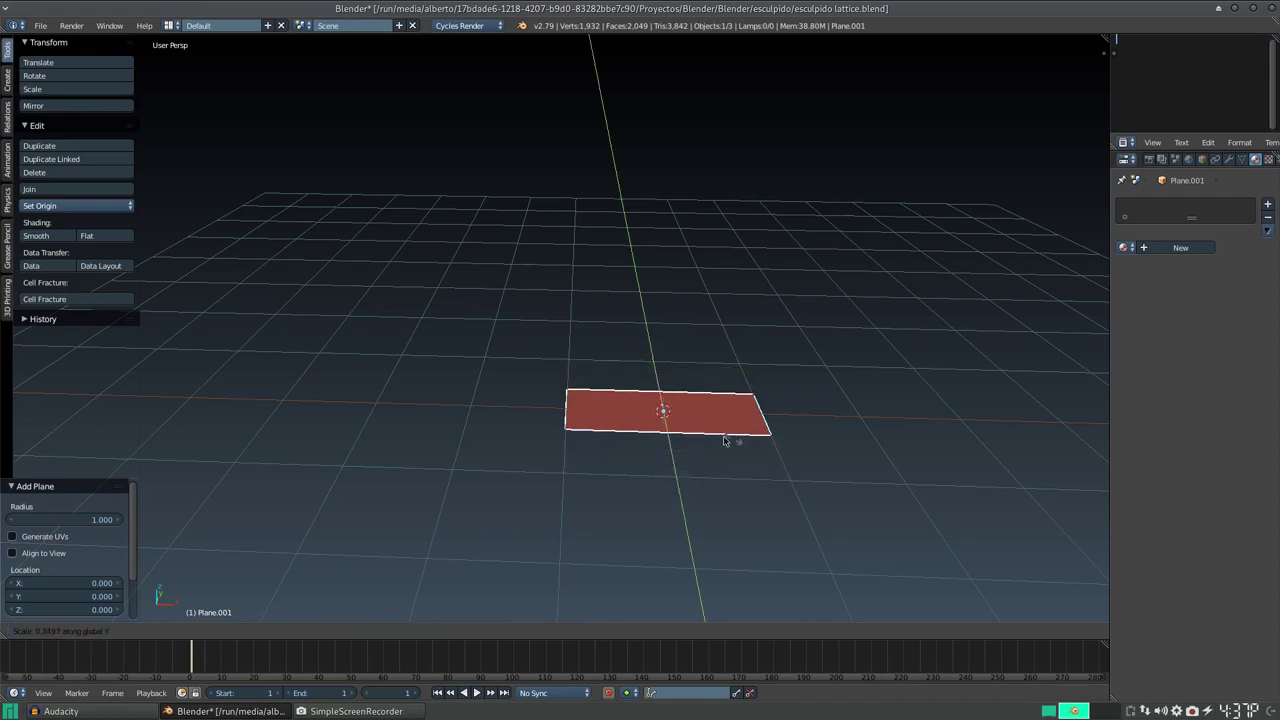
{"action": "left_click", "coordinate": [701, 430]}
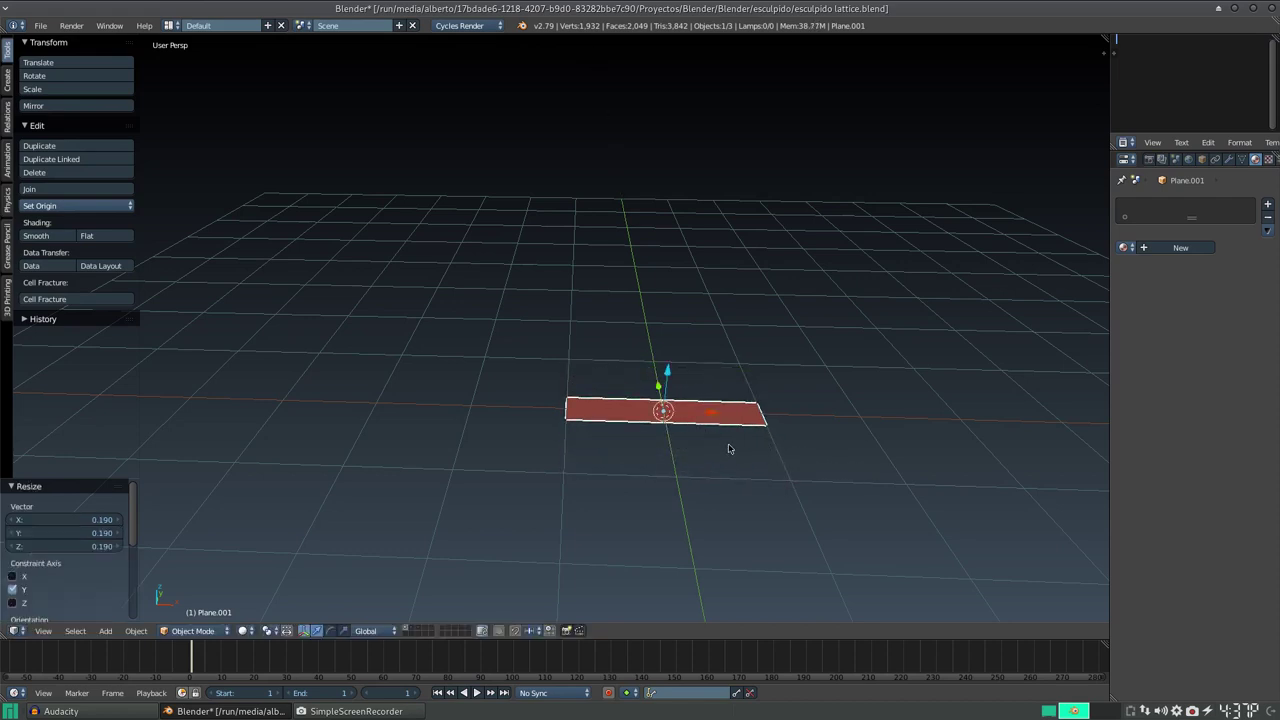
{"action": "key", "text": "Tab"}
{"action": "mouse_move", "coordinate": [714, 423]}
{"action": "middle_mouse_down"}
{"action": "mouse_move", "coordinate": [694, 457]}
{"action": "mouse_move", "coordinate": [553, 426]}
{"action": "mouse_move", "coordinate": [555, 361]}
{"action": "middle_mouse_up"}
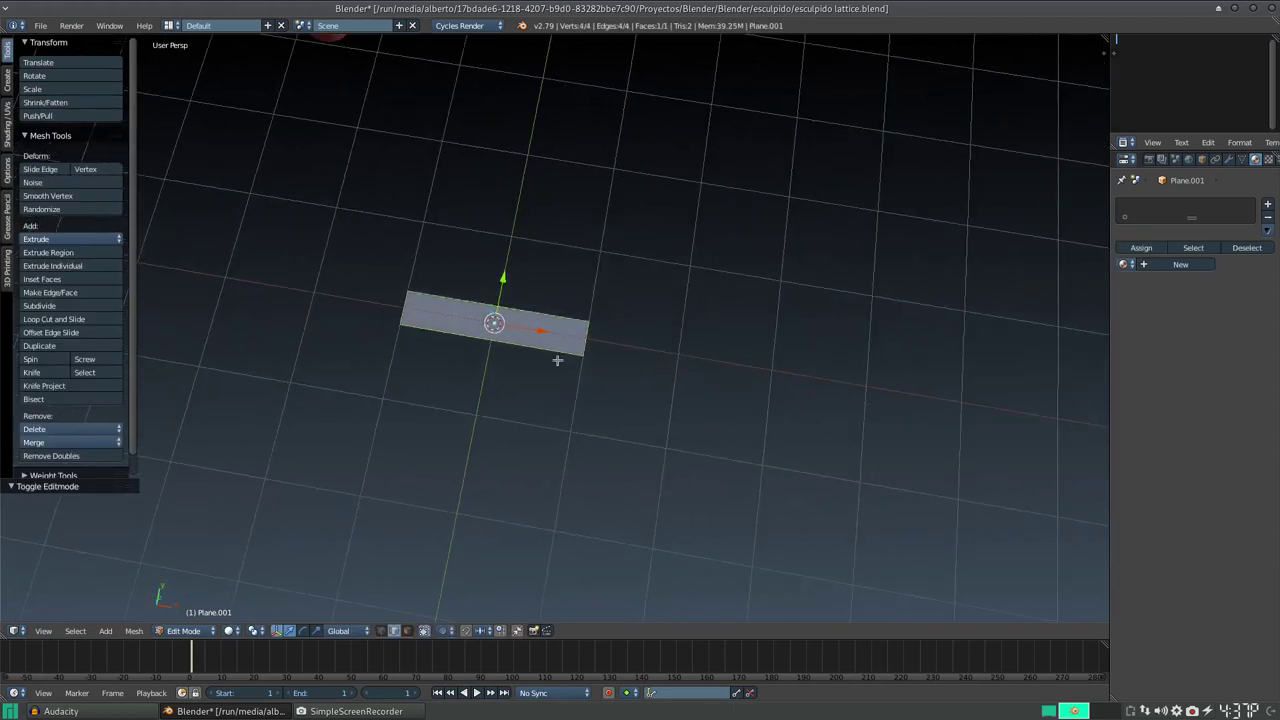
Duplicate the strip face, move the copy up along Y, and select both faces
{"action": "key", "text": "shift+d"}
{"action": "right_click", "coordinate": [558, 359]}
{"action": "left_click_drag", "start_coordinate": [503, 277], "coordinate": [514, 224]}
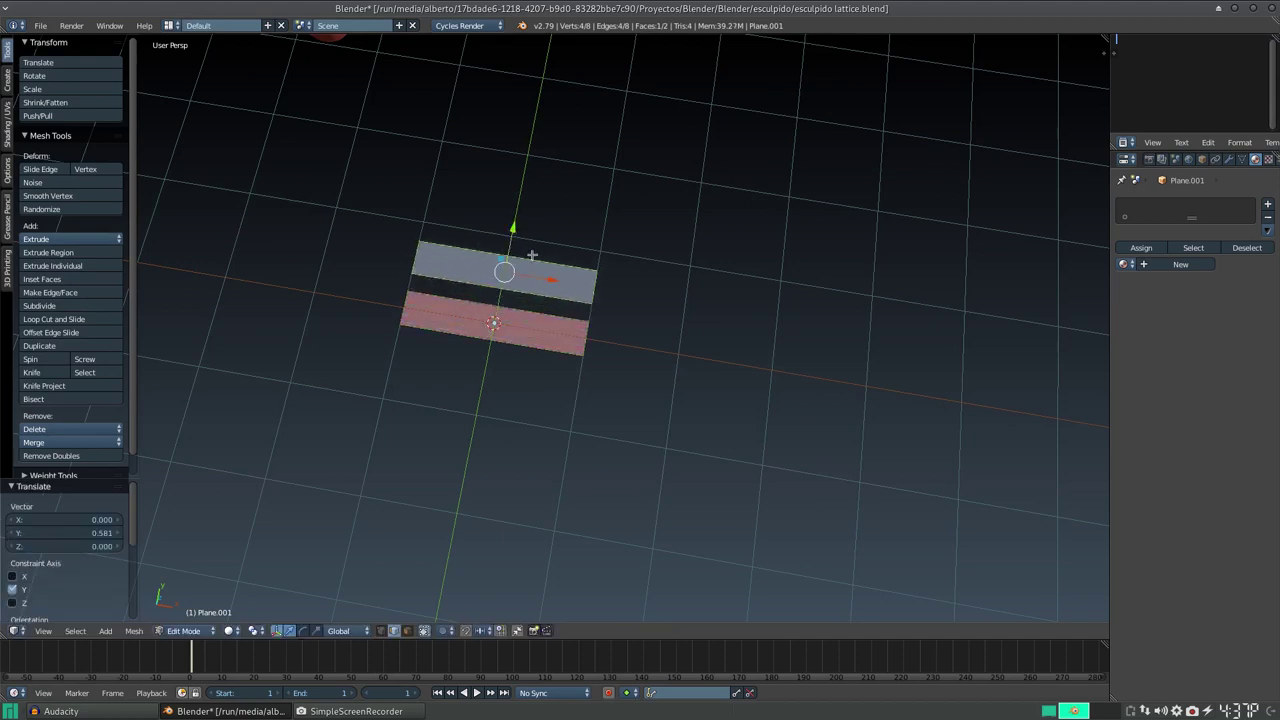
{"action": "right_click", "coordinate": [502, 335], "text": "shift"}
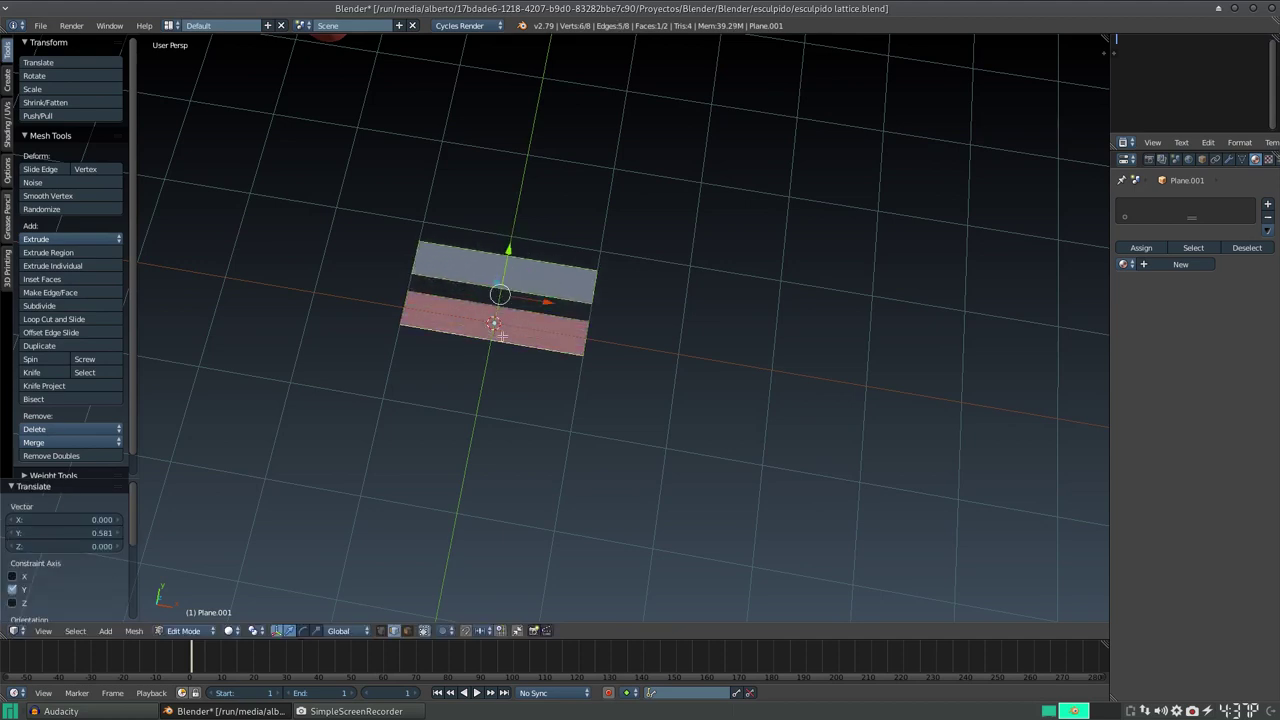
{"action": "key", "text": "l"}
Duplicate the pair of strips and move the copies 2.203 units along X
{"action": "key", "text": "shift+d"}
{"action": "right_click", "coordinate": [517, 290]}
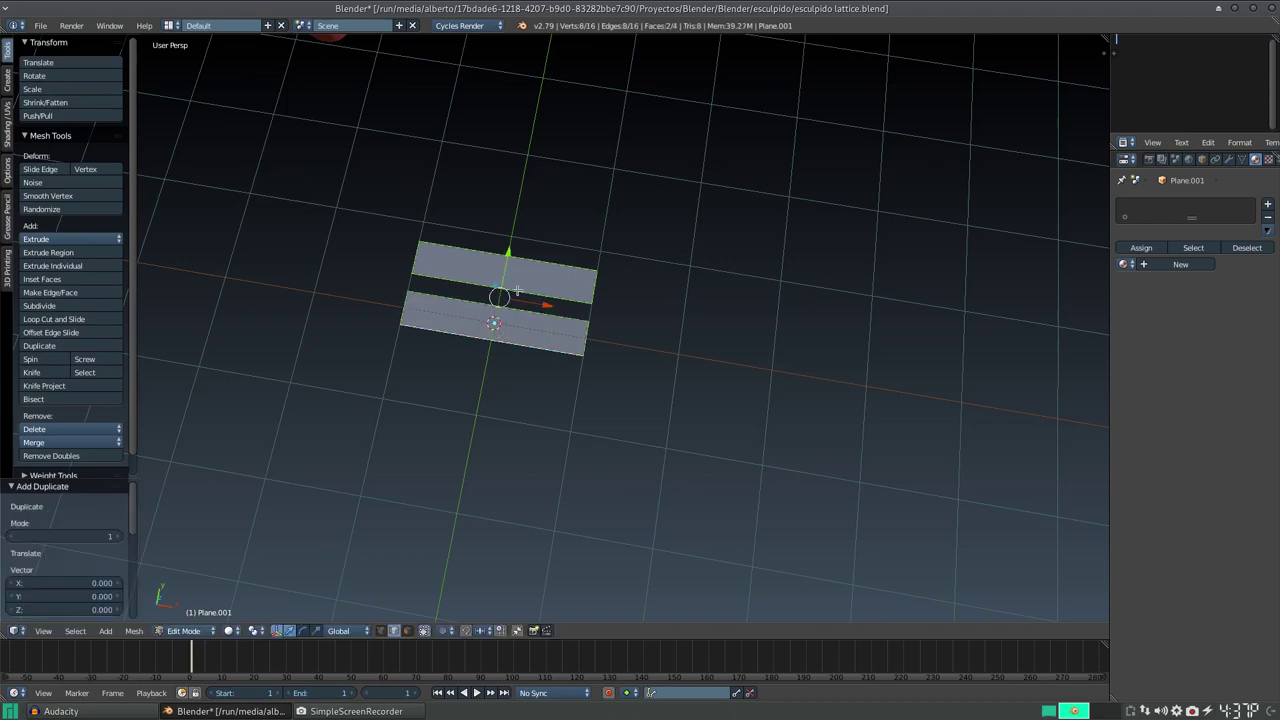
{"action": "key", "text": "g"}
{"action": "key", "text": "x"}
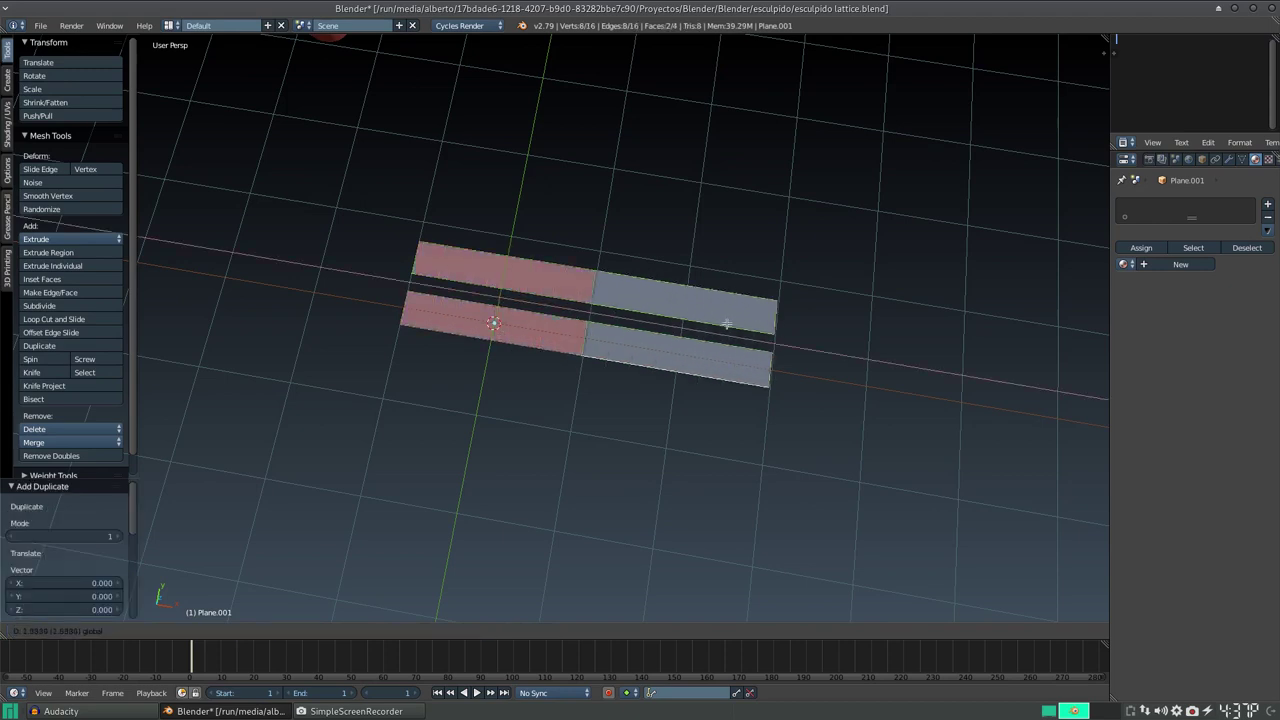
{"action": "left_click", "coordinate": [740, 324]}
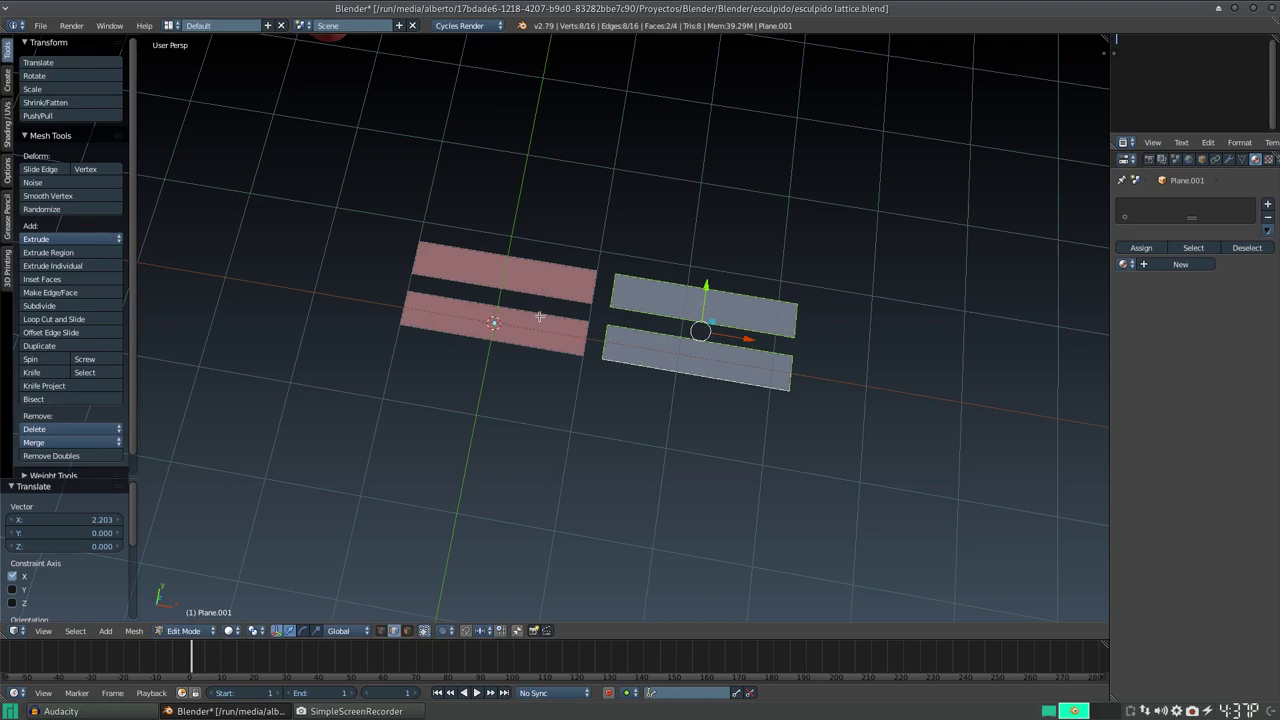
In face select, duplicate all four strips along Y to make eight strips in two columns
{"action": "key", "text": "ctrl+Tab"}
{"action": "left_click", "coordinate": [524, 345]}
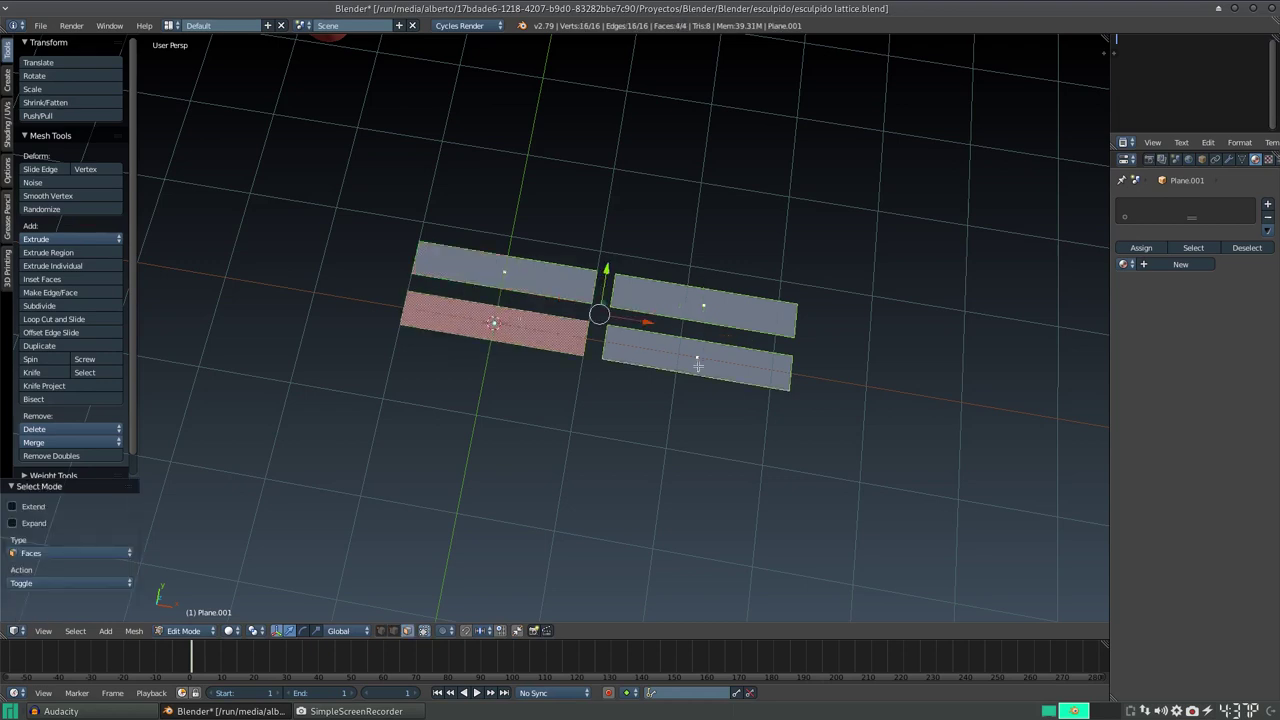
{"action": "key", "text": "shift+d"}
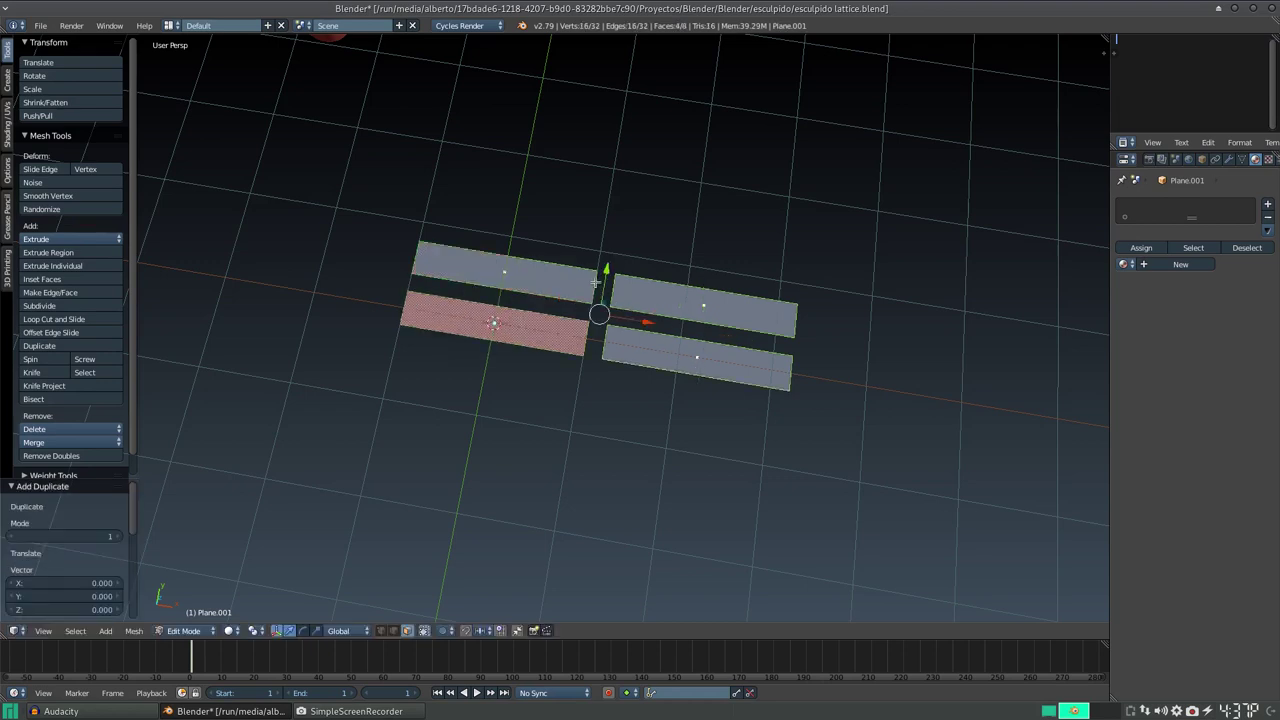
{"action": "key", "text": "y"}
{"action": "left_click", "coordinate": [620, 185]}
{"action": "scroll", "coordinate": [650, 260], "scroll_direction": "down", "scroll_amount": 3}
{"action": "scroll", "coordinate": [660, 280], "scroll_direction": "down", "scroll_amount": 2}
Return to Object Mode and raise the strips along Z
{"action": "scroll", "coordinate": [666, 292], "scroll_direction": "down", "scroll_amount": 2}
{"action": "key", "text": "Tab"}
{"action": "key", "text": "g"}
{"action": "key", "text": "z"}
{"action": "left_click", "coordinate": [495, 137]}
{"action": "scroll", "coordinate": [651, 291], "scroll_direction": "down", "scroll_amount": 2}
{"action": "middle_click_drag", "start_coordinate": [650, 291], "coordinate": [560, 230]}
Adjust the strips along Z and X, settling them at Z 1.152
{"action": "key", "text": "g"}
{"action": "key", "text": "z"}
{"action": "left_click", "coordinate": [526, 167]}
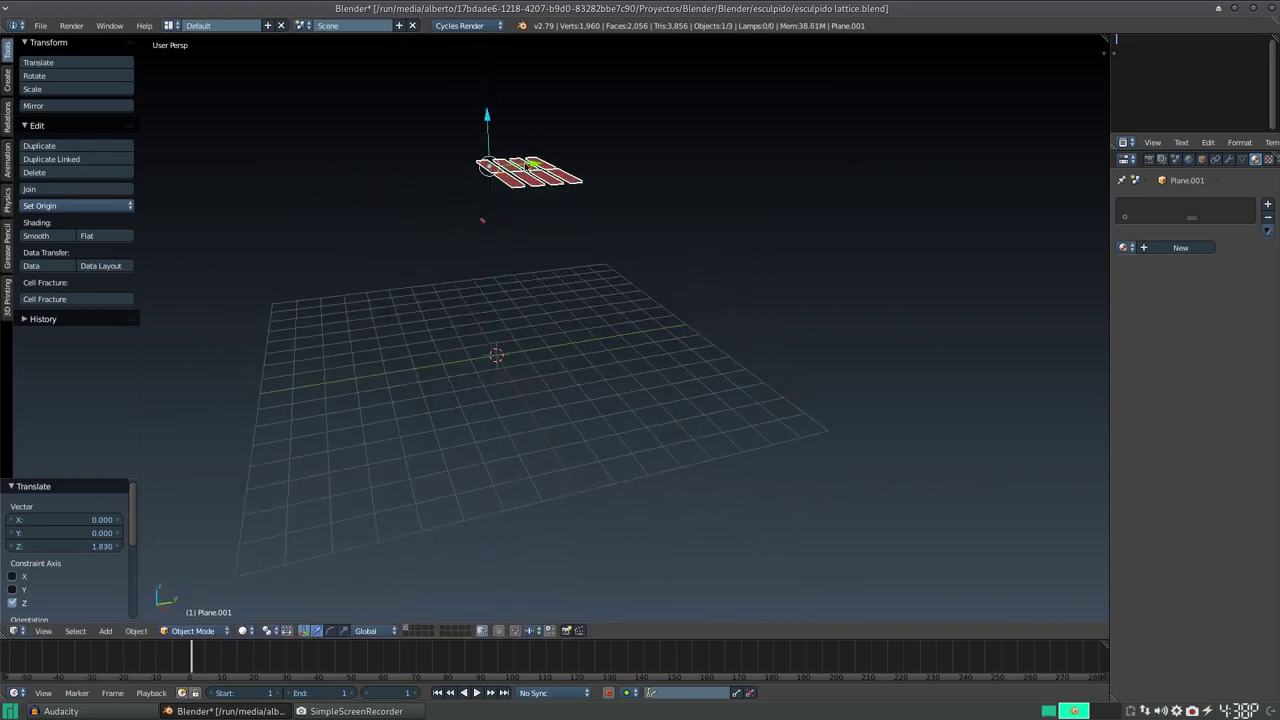
{"action": "key", "text": "g"}
{"action": "key", "text": "x"}
{"action": "left_click", "coordinate": [391, 160]}
{"action": "key", "text": "g"}
{"action": "key", "text": "z"}
{"action": "left_click", "coordinate": [426, 151]}
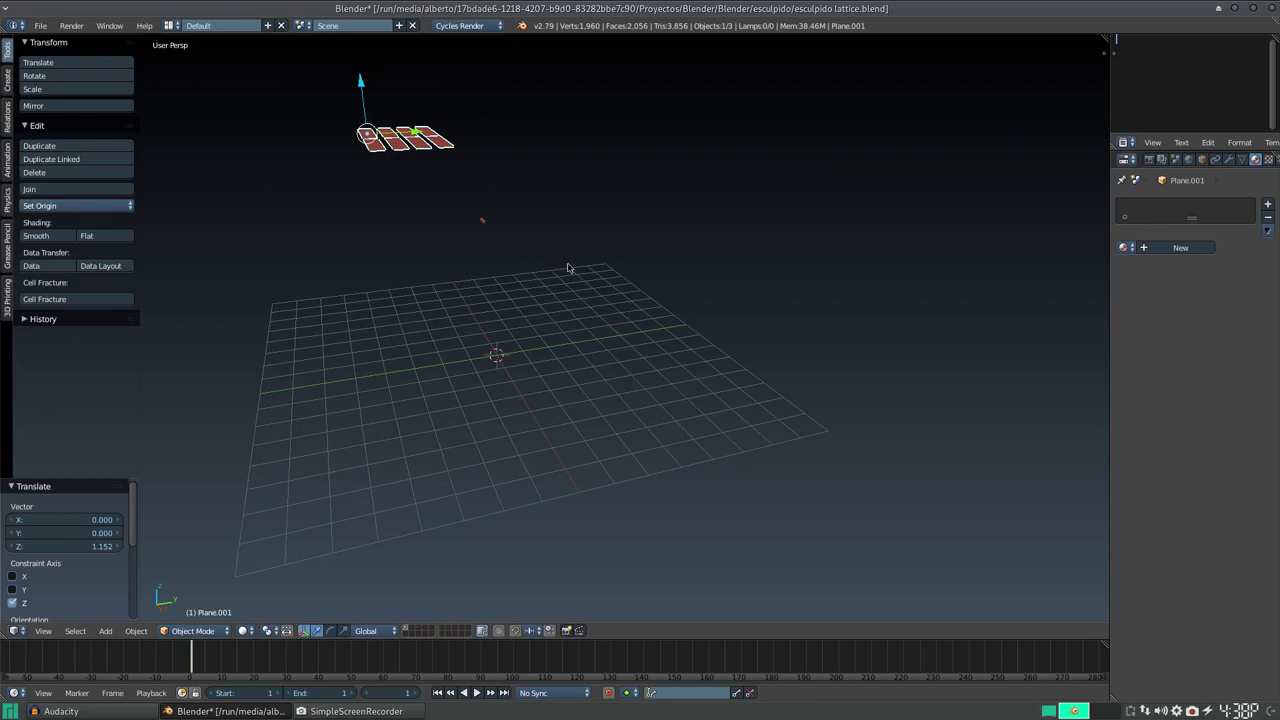
Tilt the strips 33.2° about the X axis
{"action": "key", "text": "r"}
{"action": "key", "text": "x"}
{"action": "left_click", "coordinate": [560, 142]}
{"action": "middle_click_drag", "start_coordinate": [562, 218], "coordinate": [562, 220]}
Give the strips a new material, Material.002, with an Emission surface
{"action": "left_click", "coordinate": [1180, 247]}
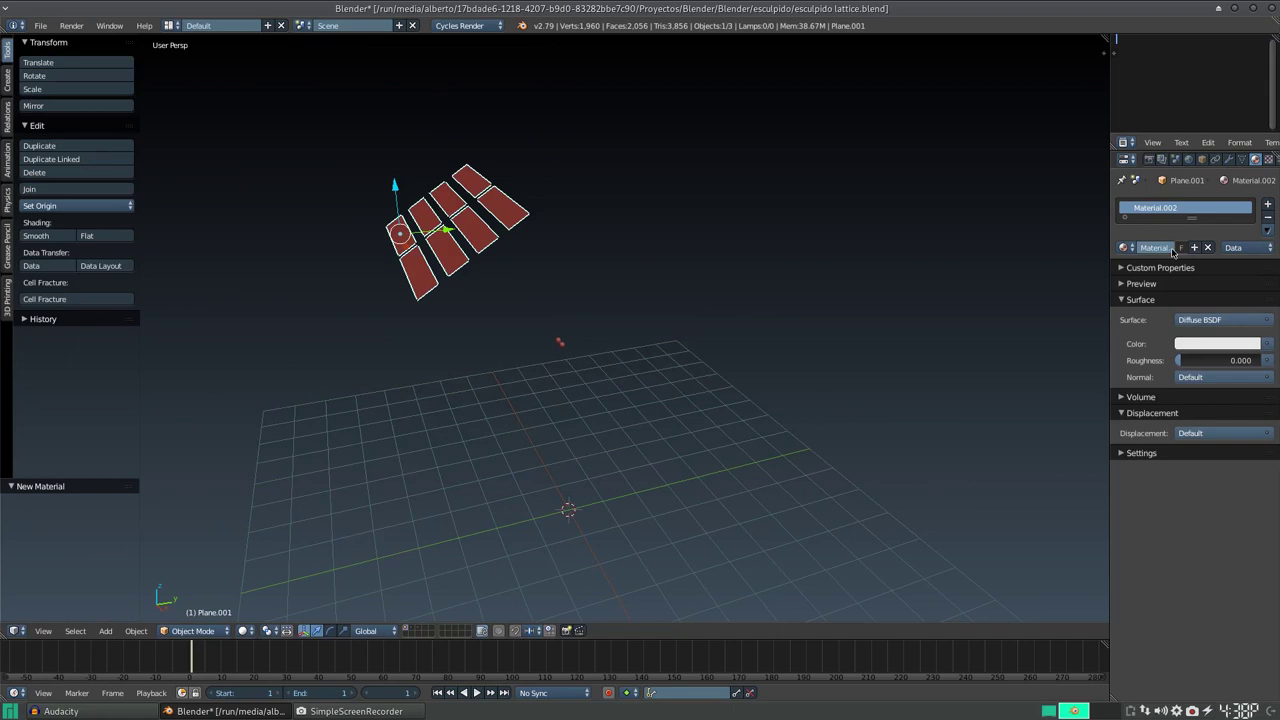
{"action": "left_click", "coordinate": [1226, 319]}
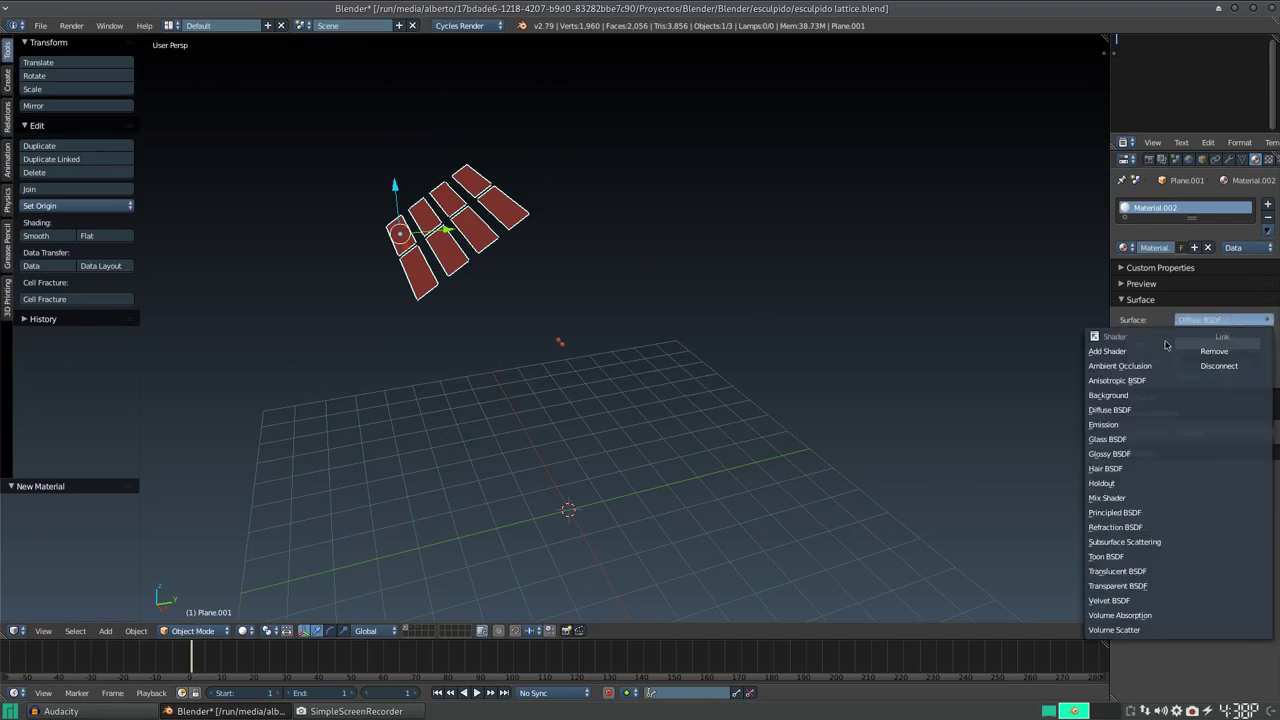
{"action": "left_click", "coordinate": [1132, 429]}
{"action": "mouse_move", "coordinate": [571, 368]}
{"action": "middle_mouse_down"}
{"action": "mouse_move", "coordinate": [614, 380]}
{"action": "mouse_move", "coordinate": [603, 437]}
{"action": "mouse_move", "coordinate": [651, 389]}
{"action": "mouse_move", "coordinate": [608, 371]}
{"action": "middle_mouse_up"}
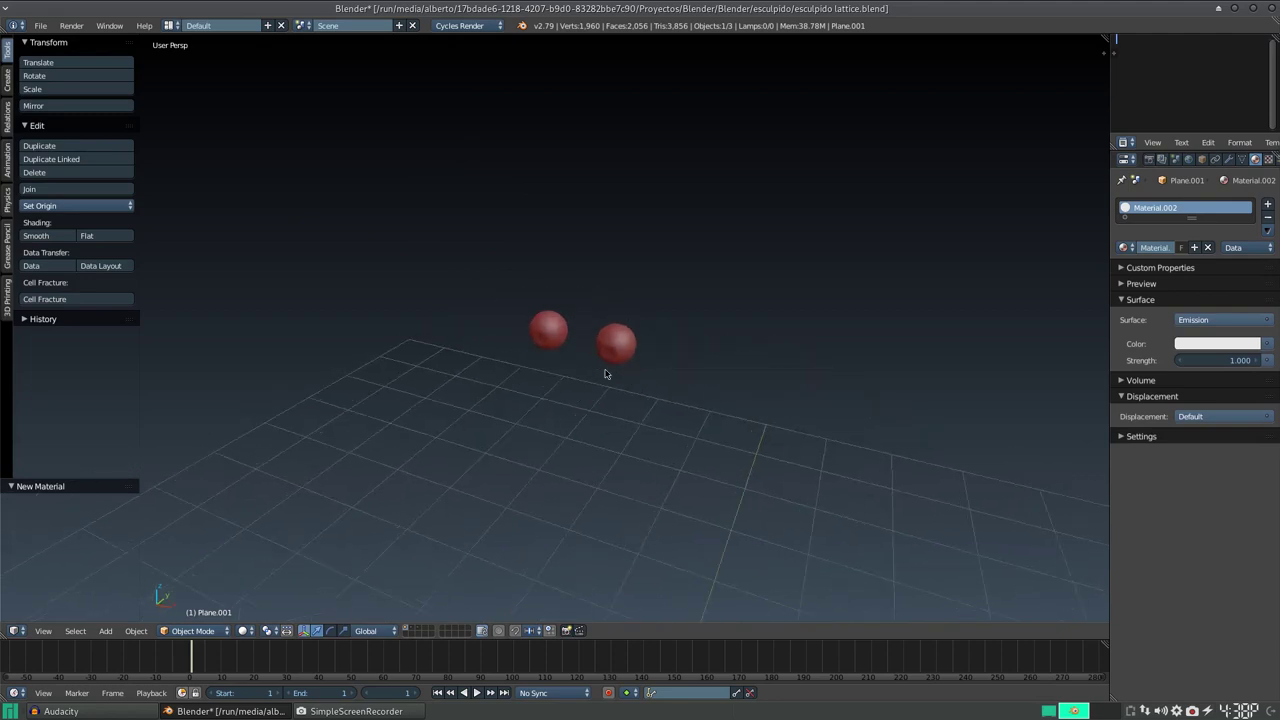
{"action": "scroll", "coordinate": [700, 370], "scroll_direction": "up", "scroll_amount": 4}
{"action": "middle_click_drag", "start_coordinate": [909, 371], "coordinate": [697, 380]}
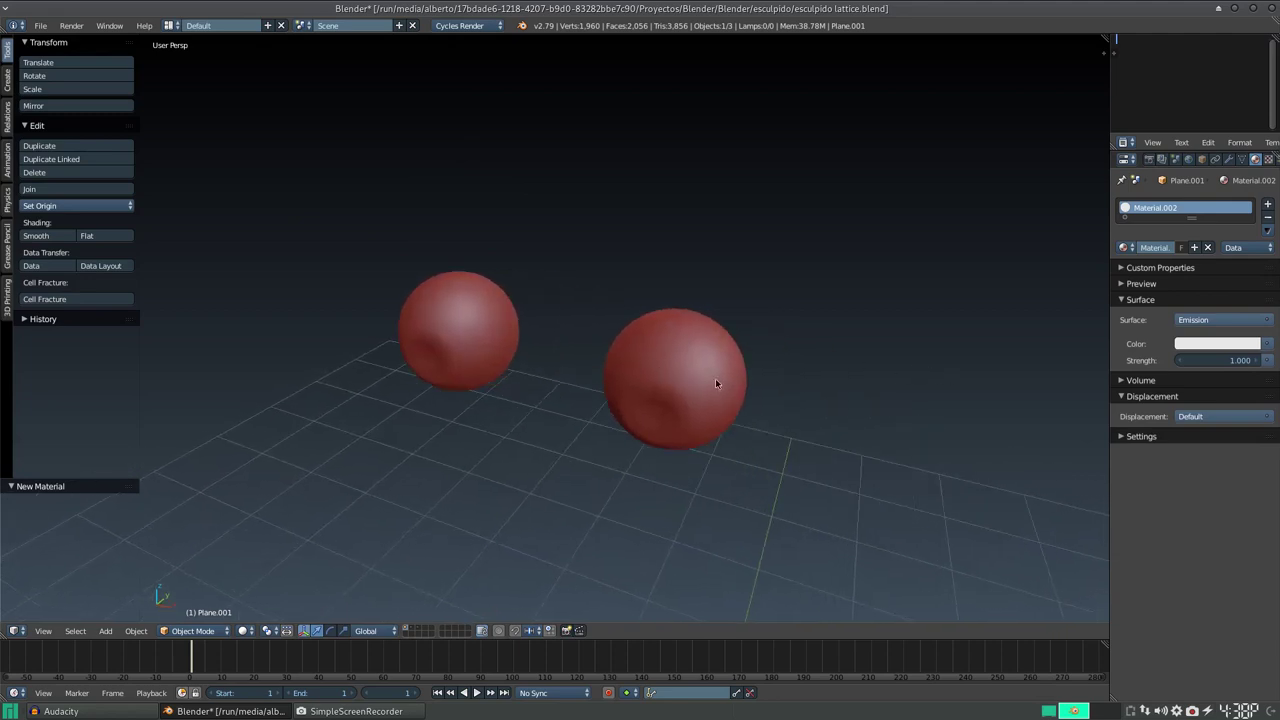
Preview the emissive strips lighting the eyes in rendered view, then return to solid
{"action": "key", "text": "shift+z"}
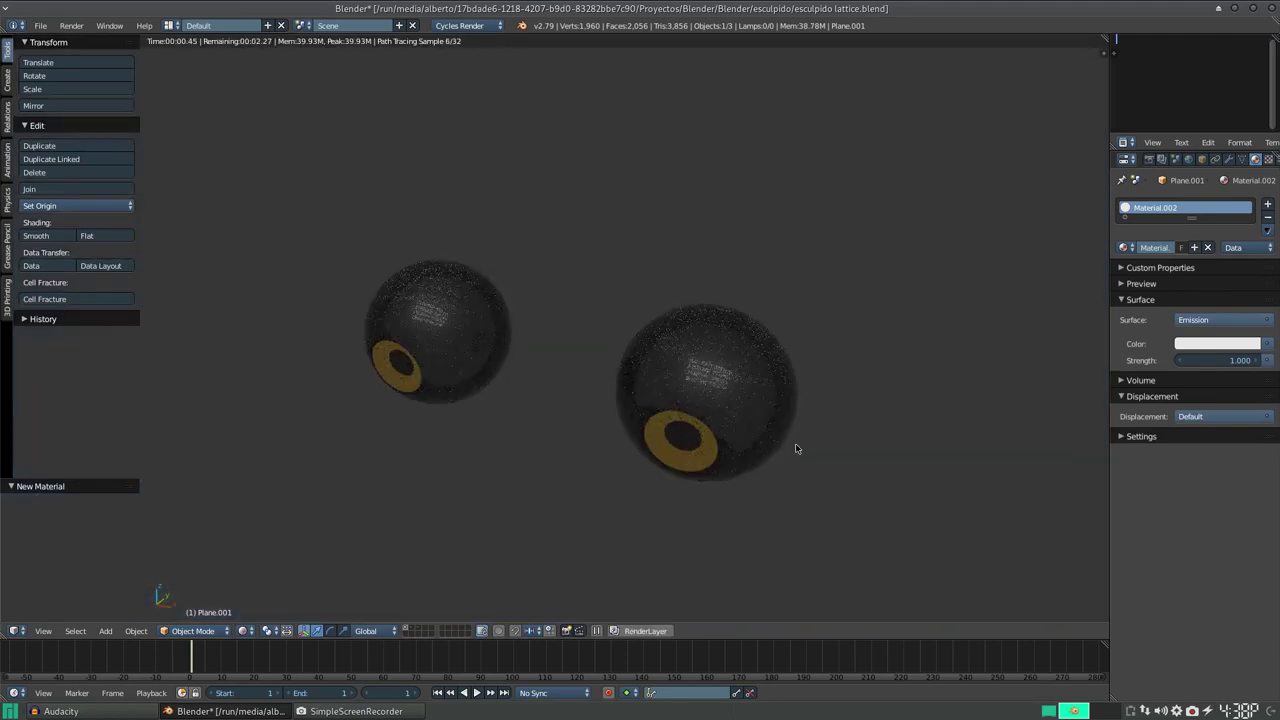
{"action": "mouse_move", "coordinate": [828, 359]}
{"action": "middle_mouse_down"}
{"action": "mouse_move", "coordinate": [829, 434]}
{"action": "mouse_move", "coordinate": [786, 394]}
{"action": "mouse_move", "coordinate": [751, 414]}
{"action": "middle_mouse_up"}
{"action": "mouse_move", "coordinate": [651, 425]}
{"action": "middle_mouse_down"}
{"action": "mouse_move", "coordinate": [714, 486]}
{"action": "mouse_move", "coordinate": [826, 520]}
{"action": "mouse_move", "coordinate": [719, 474]}
{"action": "mouse_move", "coordinate": [837, 400]}
{"action": "mouse_move", "coordinate": [886, 477]}
{"action": "middle_mouse_up"}
{"action": "key", "text": "shift+z"}
{"action": "key", "text": "shift+z"}
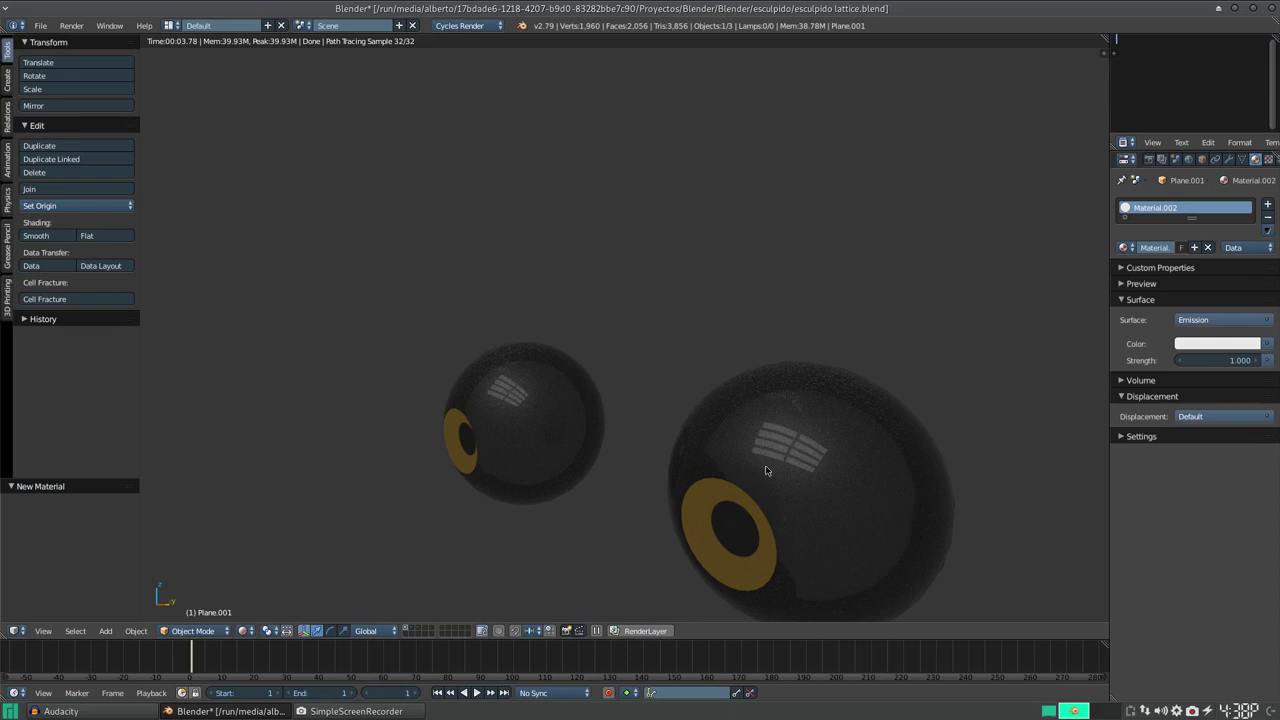
Set the emission strength to 5
{"action": "left_click", "coordinate": [1210, 360]}
{"action": "type", "text": "5"}
{"action": "key", "text": "Return"}
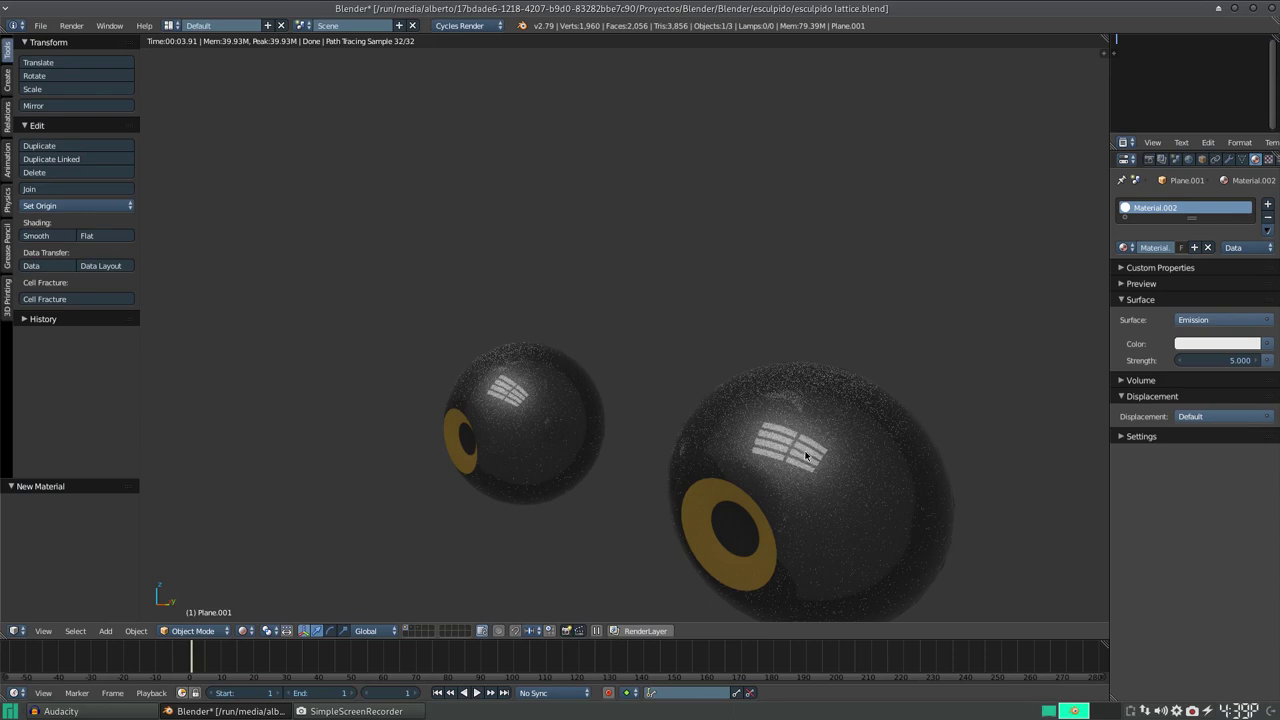
Select an eyeball and inspect the glowing strips and eyes in the render before returning to solid
{"action": "right_click", "coordinate": [801, 418]}
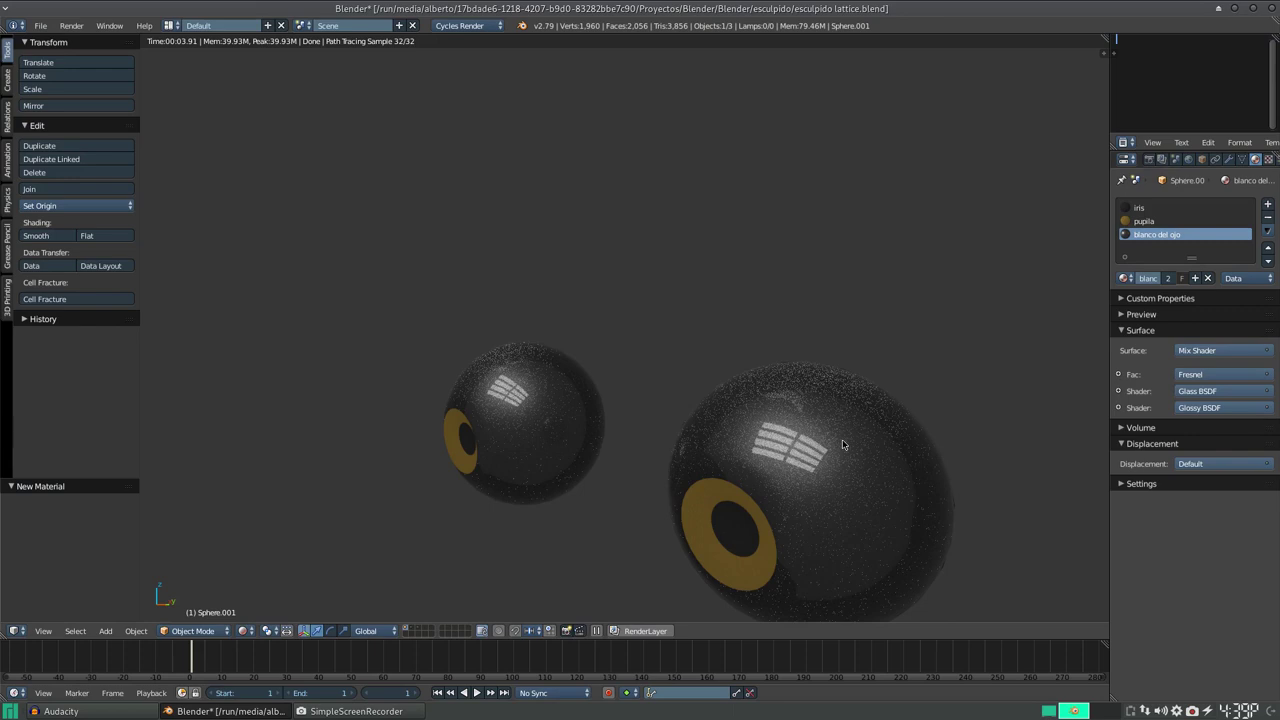
{"action": "middle_click_drag", "start_coordinate": [842, 445], "coordinate": [841, 447]}
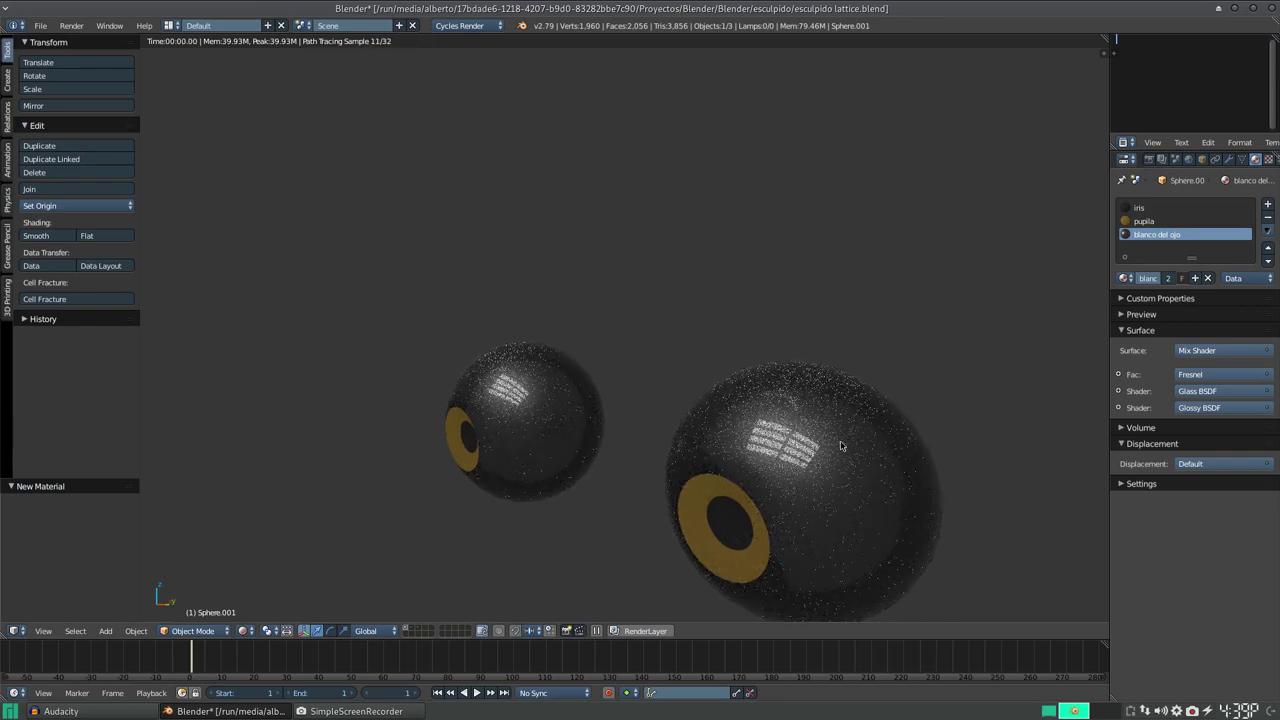
{"action": "scroll", "coordinate": [841, 447], "scroll_direction": "down", "scroll_amount": 4}
{"action": "scroll", "coordinate": [841, 447], "scroll_direction": "down", "scroll_amount": 2}
{"action": "scroll", "coordinate": [841, 447], "scroll_direction": "down", "scroll_amount": 3}
{"action": "middle_click_drag", "start_coordinate": [591, 343], "coordinate": [740, 431], "text": "shift"}
{"action": "key", "text": "KP_Decimal"}
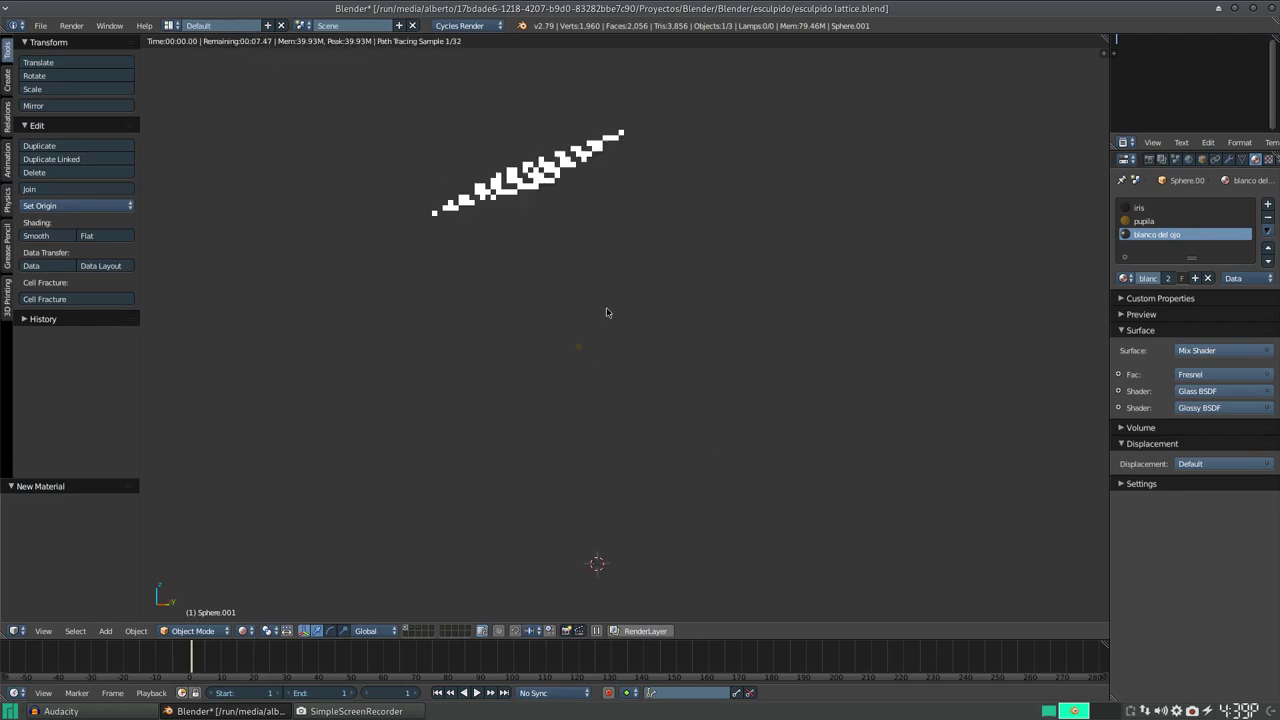
{"action": "mouse_move", "coordinate": [677, 349]}
{"action": "middle_mouse_down"}
{"action": "mouse_move", "coordinate": [698, 355]}
{"action": "mouse_move", "coordinate": [671, 260]}
{"action": "middle_mouse_up"}
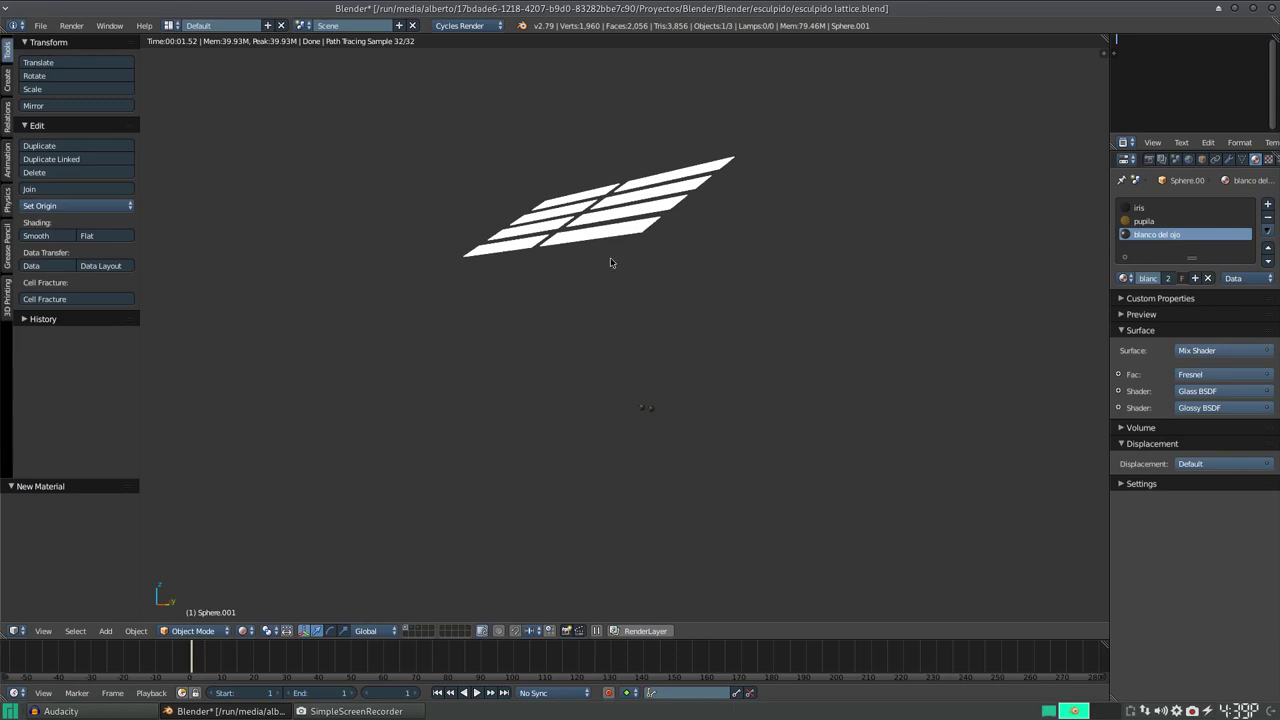
{"action": "key", "text": "shift+z"}
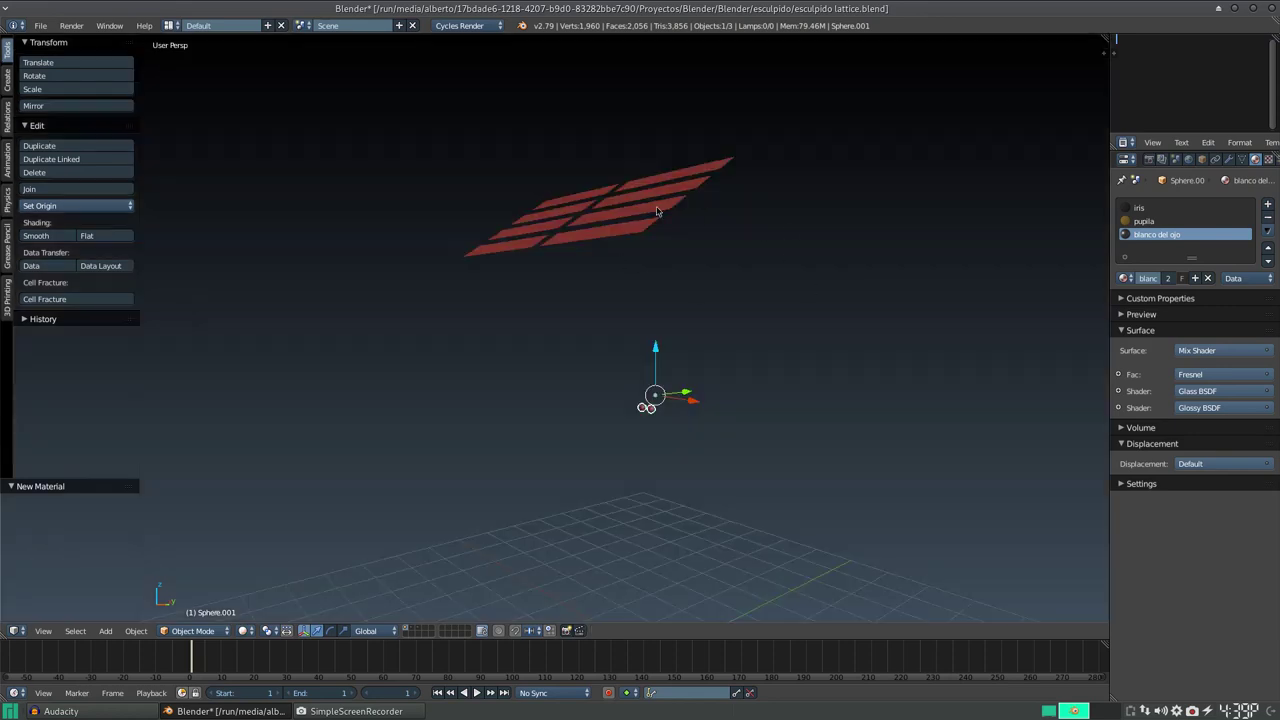
Select the red strip plane Plane.001 and display the Scene properties
{"action": "left_click", "coordinate": [1203, 163]}
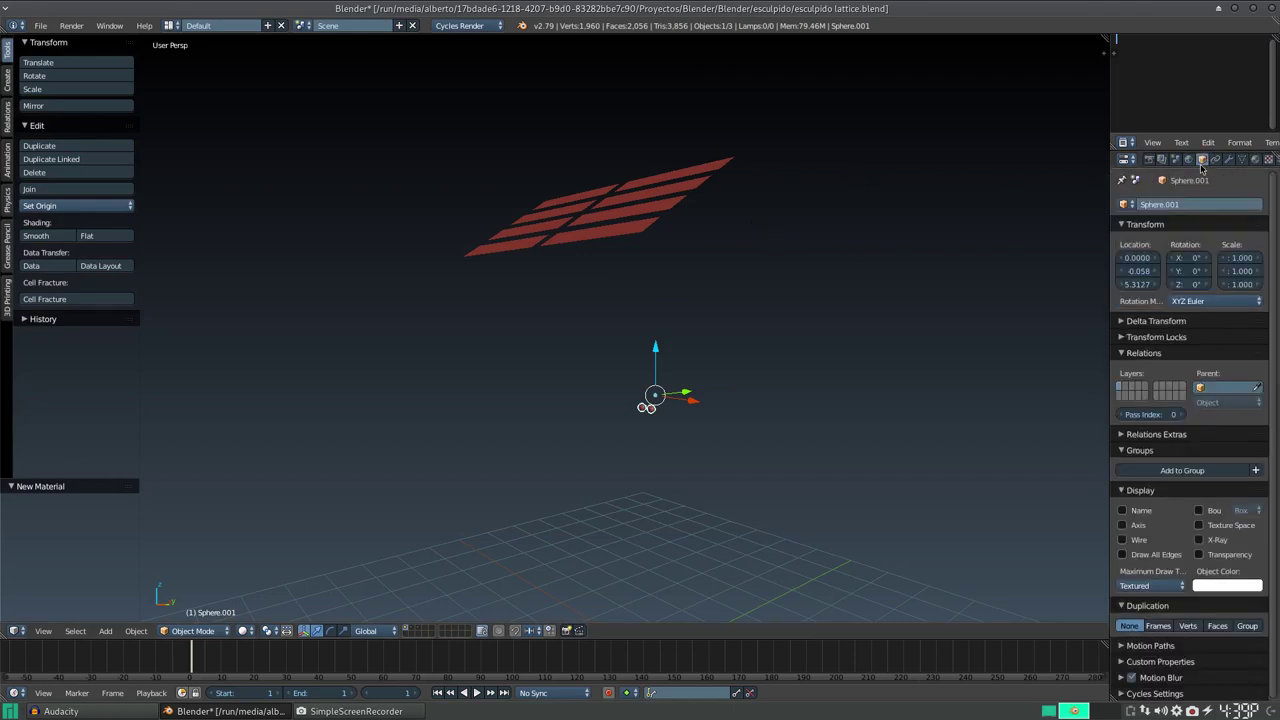
{"action": "right_click", "coordinate": [640, 216]}
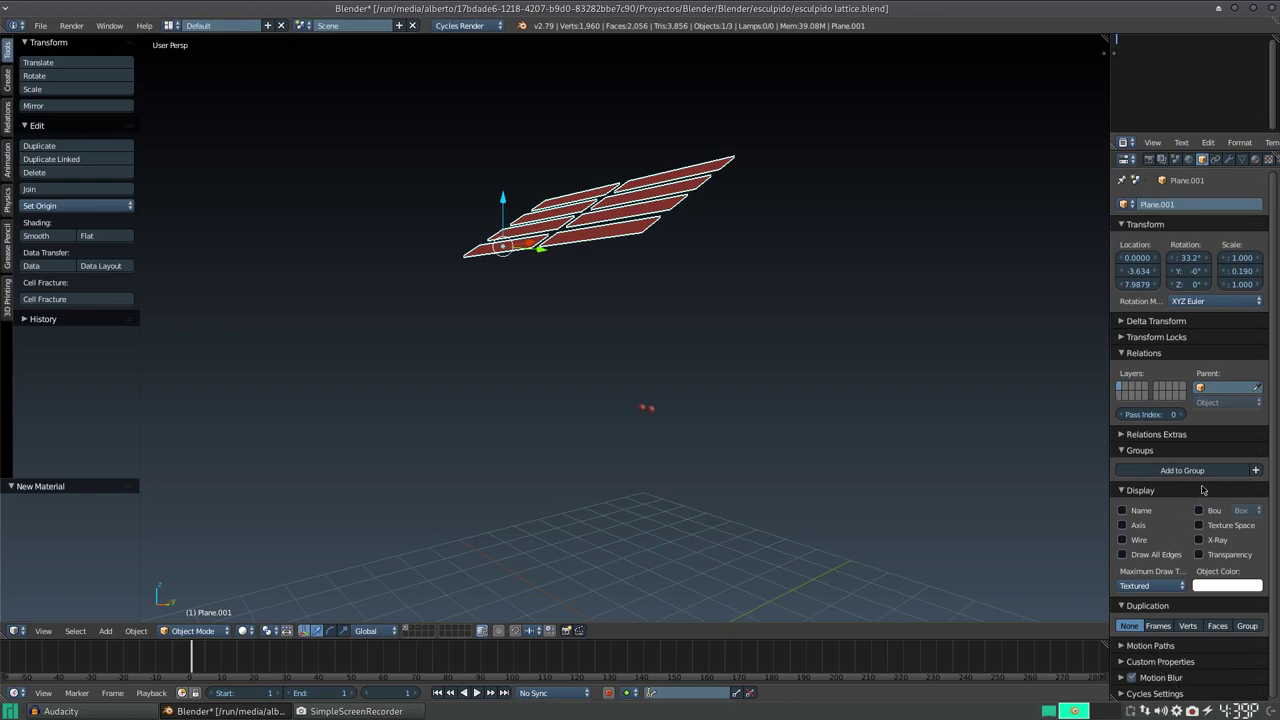
{"action": "left_click", "coordinate": [1175, 160]}
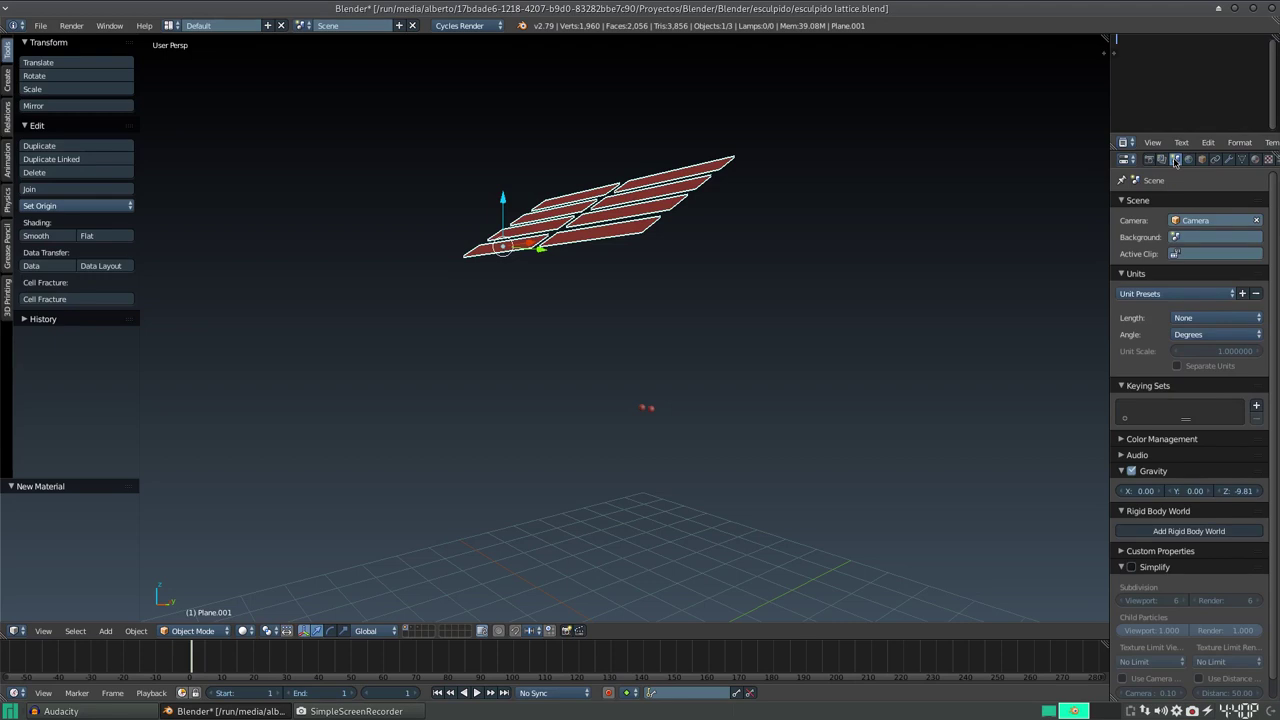
Uncheck Camera in Plane.001's Cycles ray visibility to hide the strips from the camera
{"action": "left_click", "coordinate": [1163, 160]}
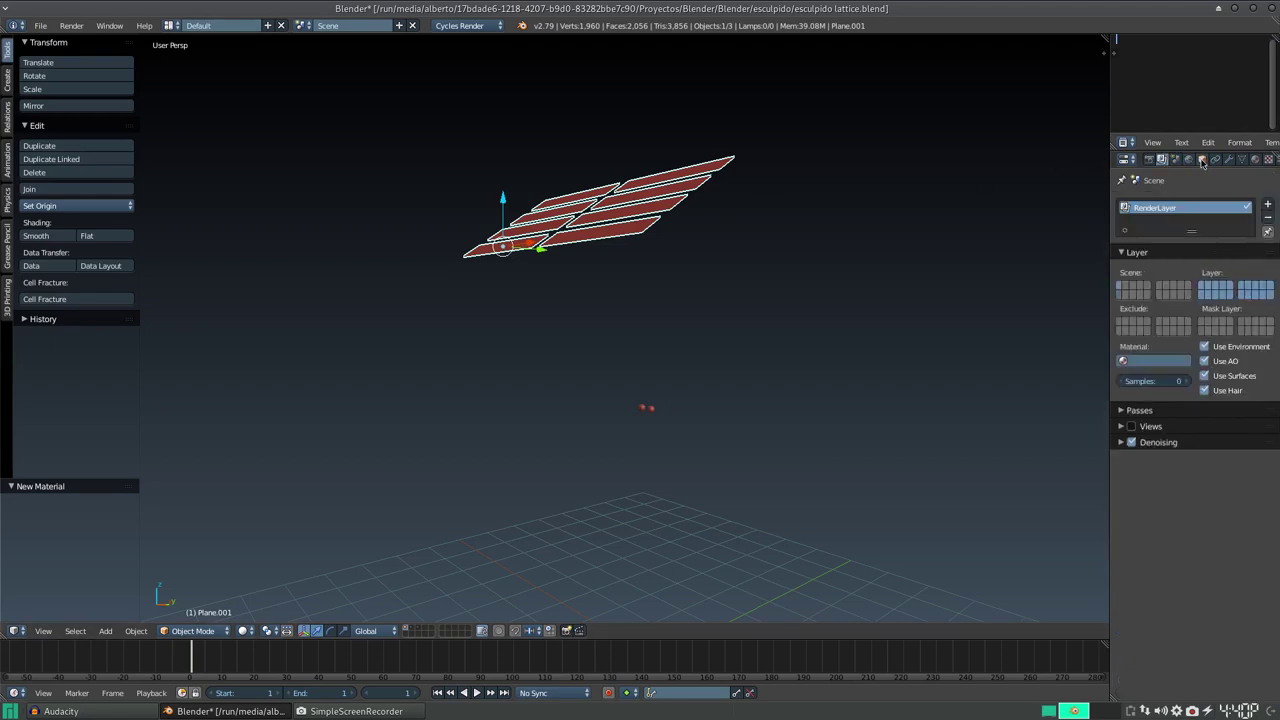
{"action": "left_click", "coordinate": [1201, 160]}
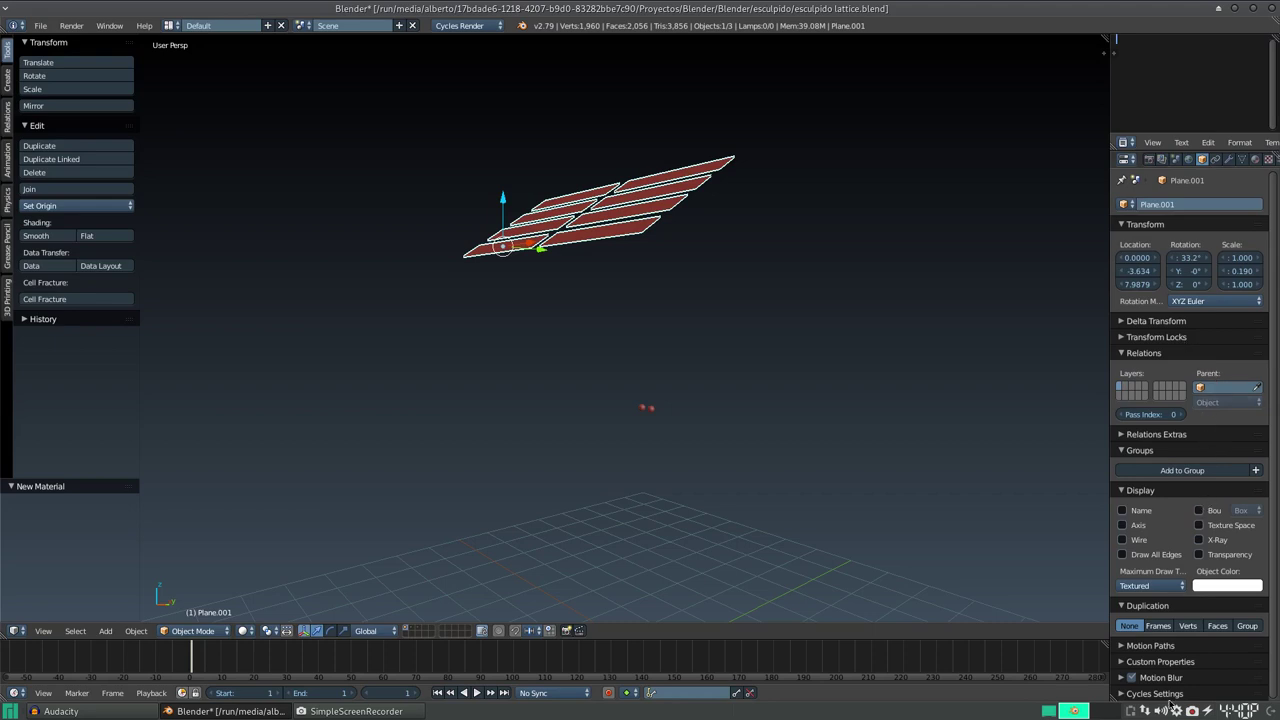
{"action": "scroll", "coordinate": [1170, 703], "scroll_direction": "down", "scroll_amount": 3}
{"action": "left_click", "coordinate": [1150, 580]}
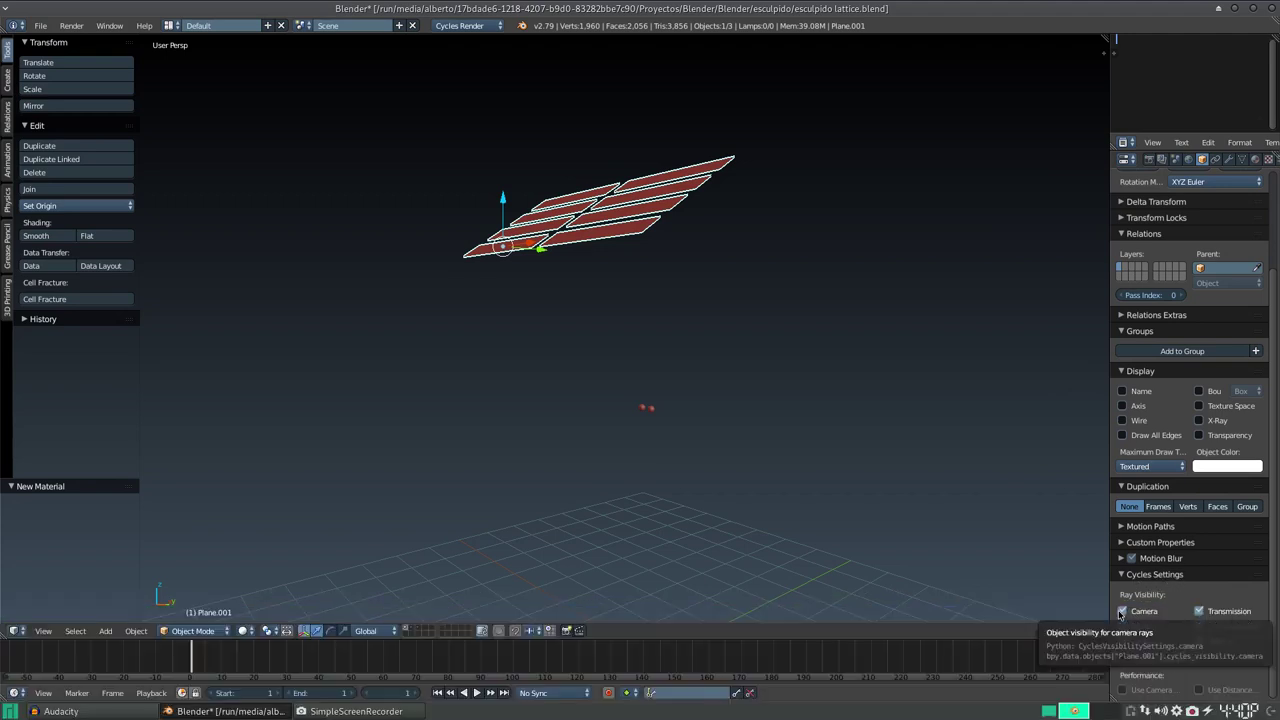
{"action": "left_click", "coordinate": [1123, 612]}
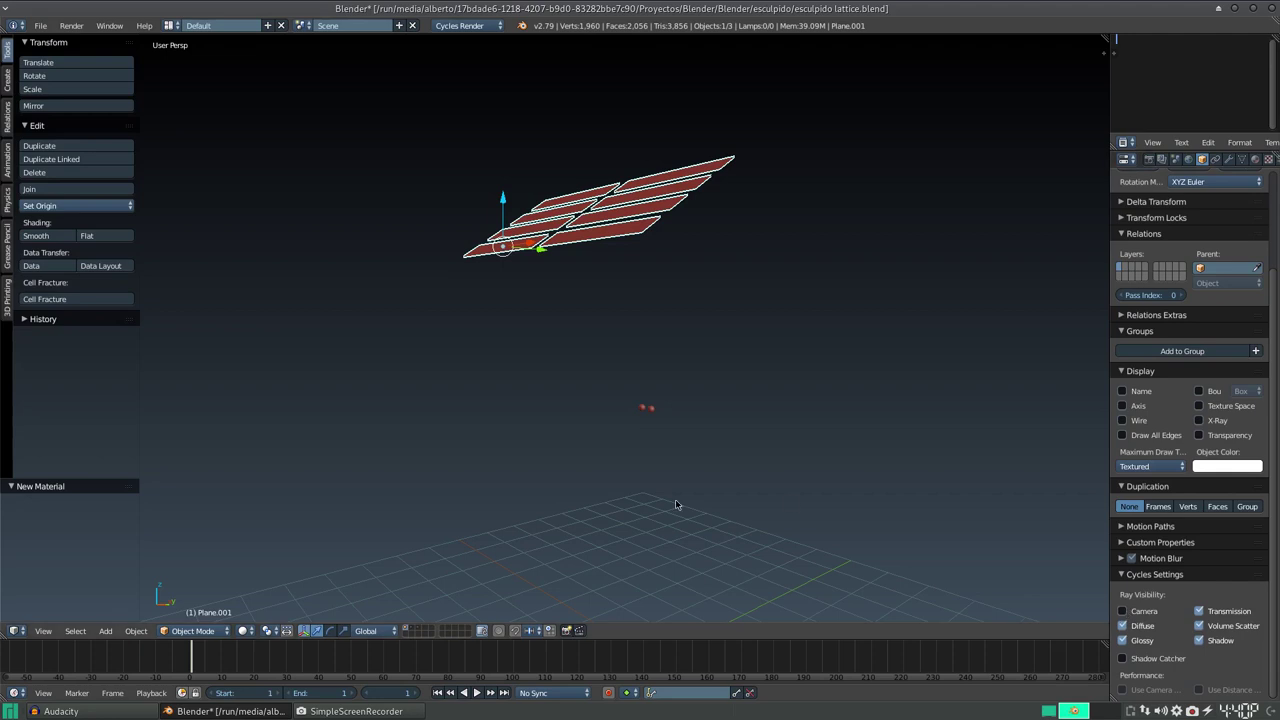
{"action": "key", "text": "shift+a"}
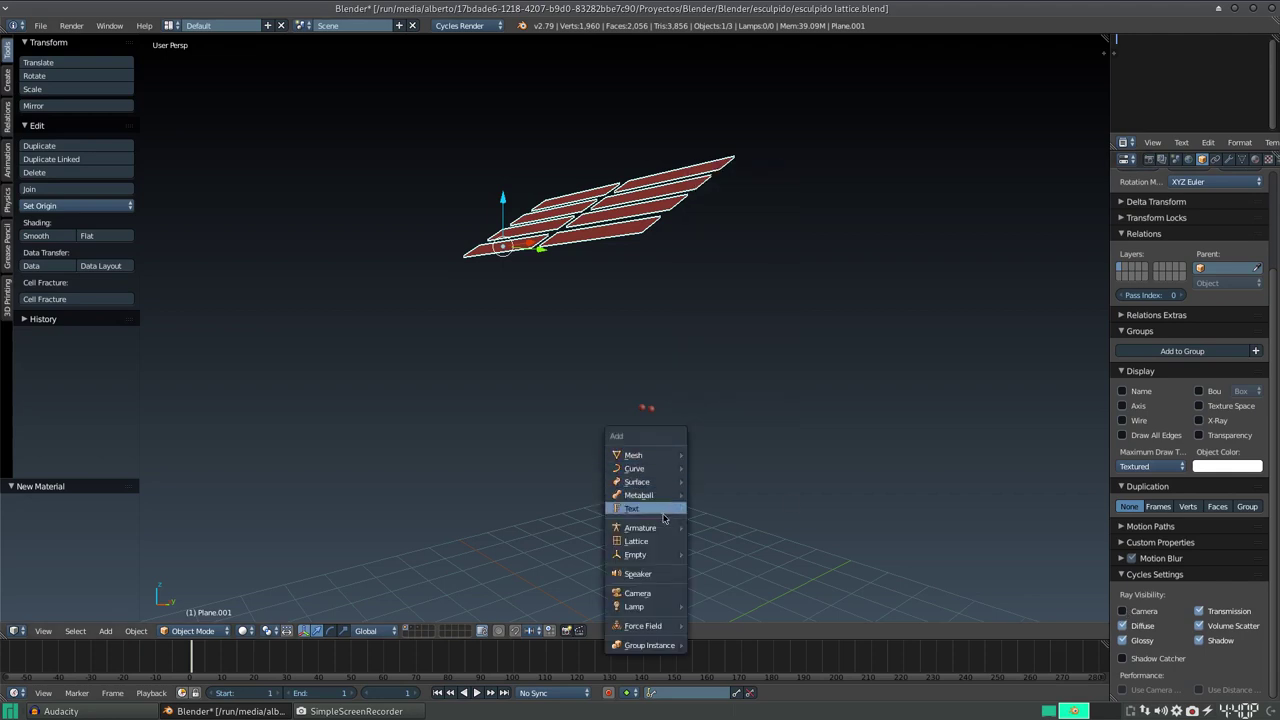
Add a new camera and align it to a top-down view of the eyes
{"action": "left_click", "coordinate": [663, 590]}
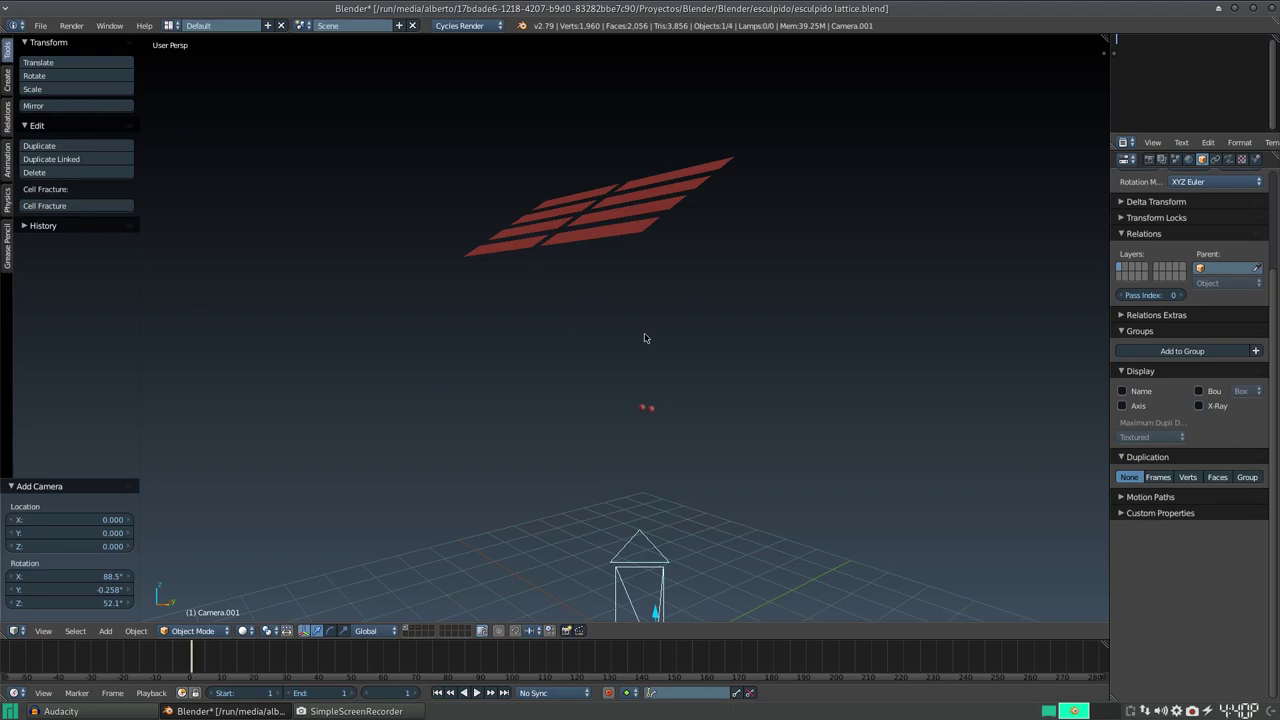
{"action": "middle_click_drag", "start_coordinate": [669, 320], "coordinate": [681, 399]}
{"action": "key", "text": "ctrl+alt+KP_0"}
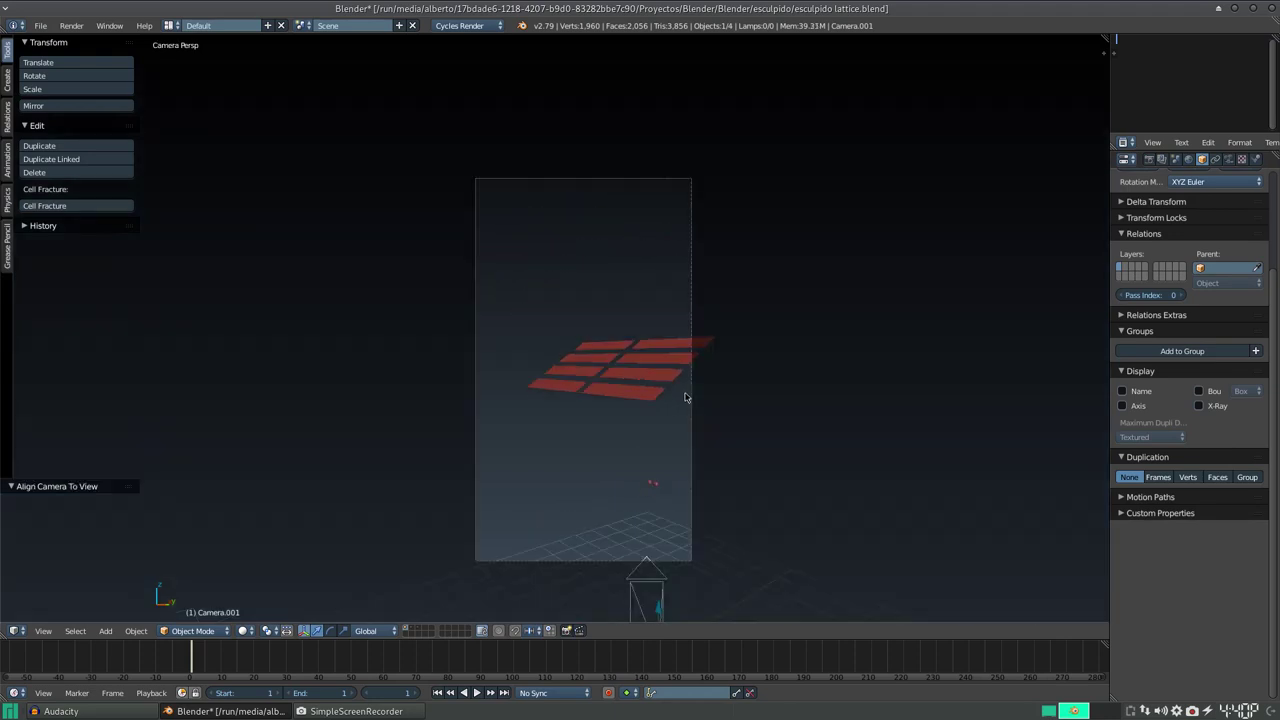
{"action": "scroll", "coordinate": [563, 476], "scroll_direction": "up", "scroll_amount": 4}
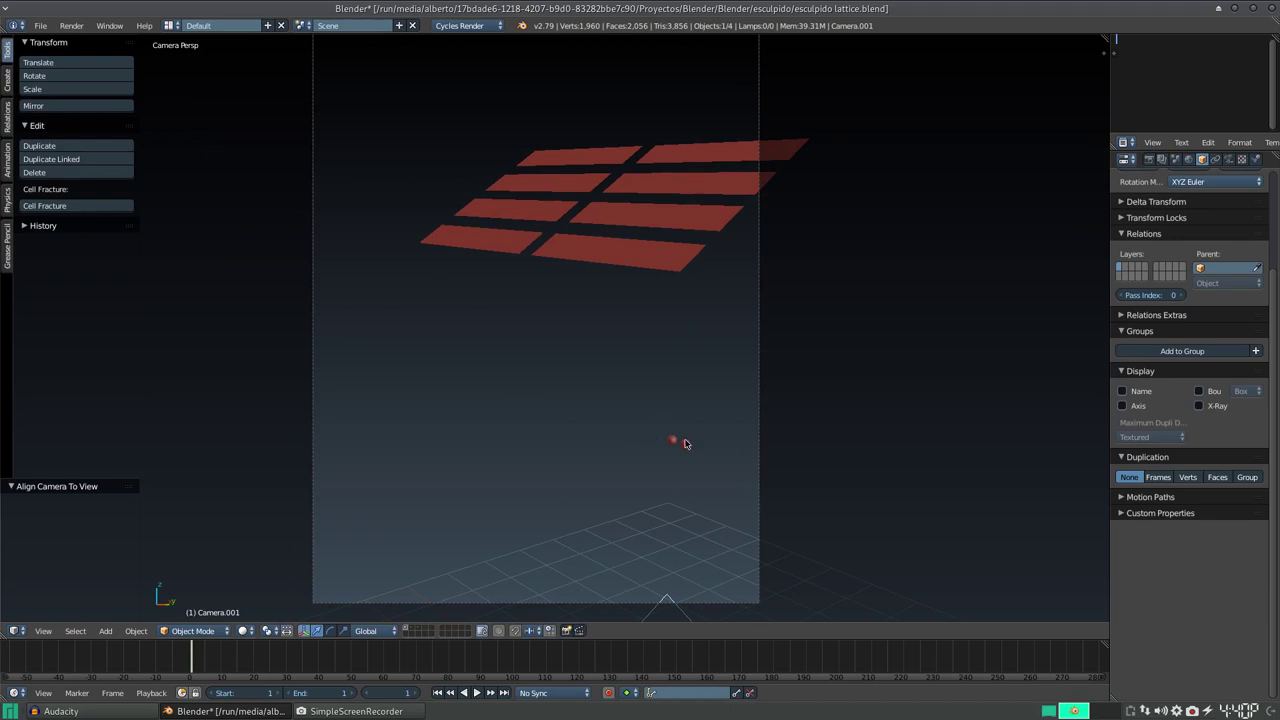
Preview the camera shot in Cycles rendered shading, then render frame 1 with F12
{"action": "key", "text": "shift+z"}
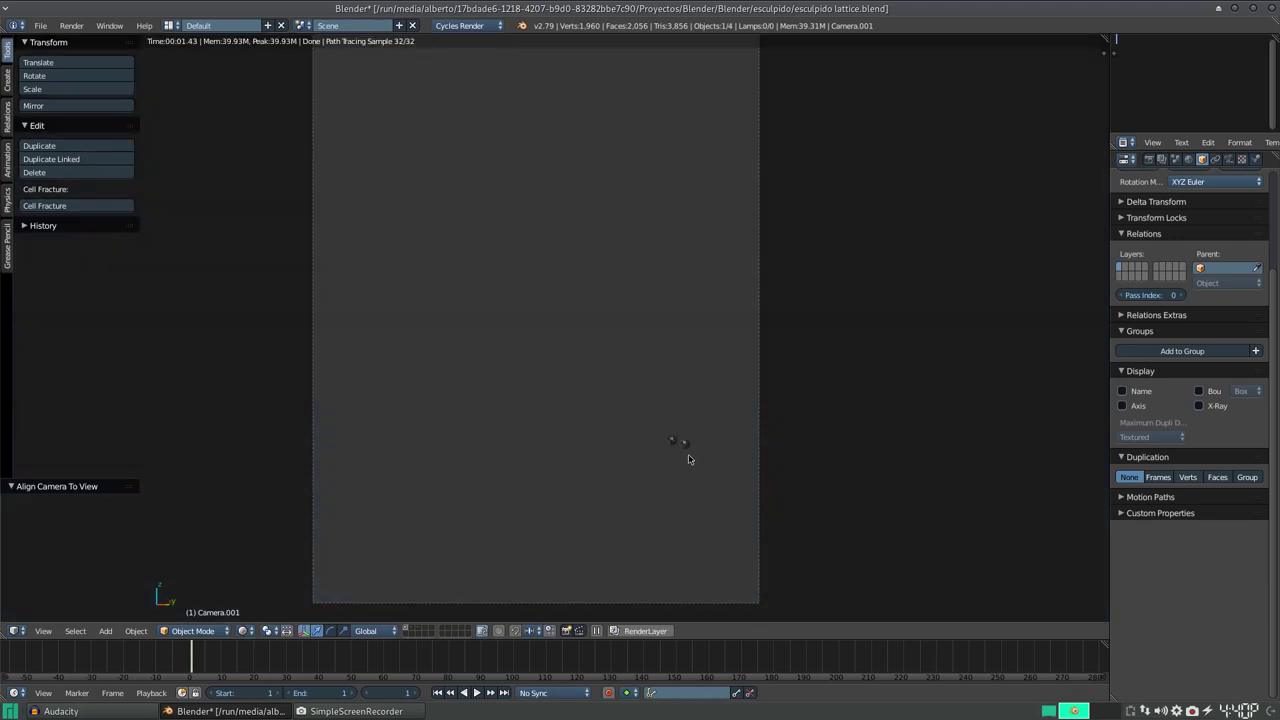
{"action": "key", "text": "shift+z"}
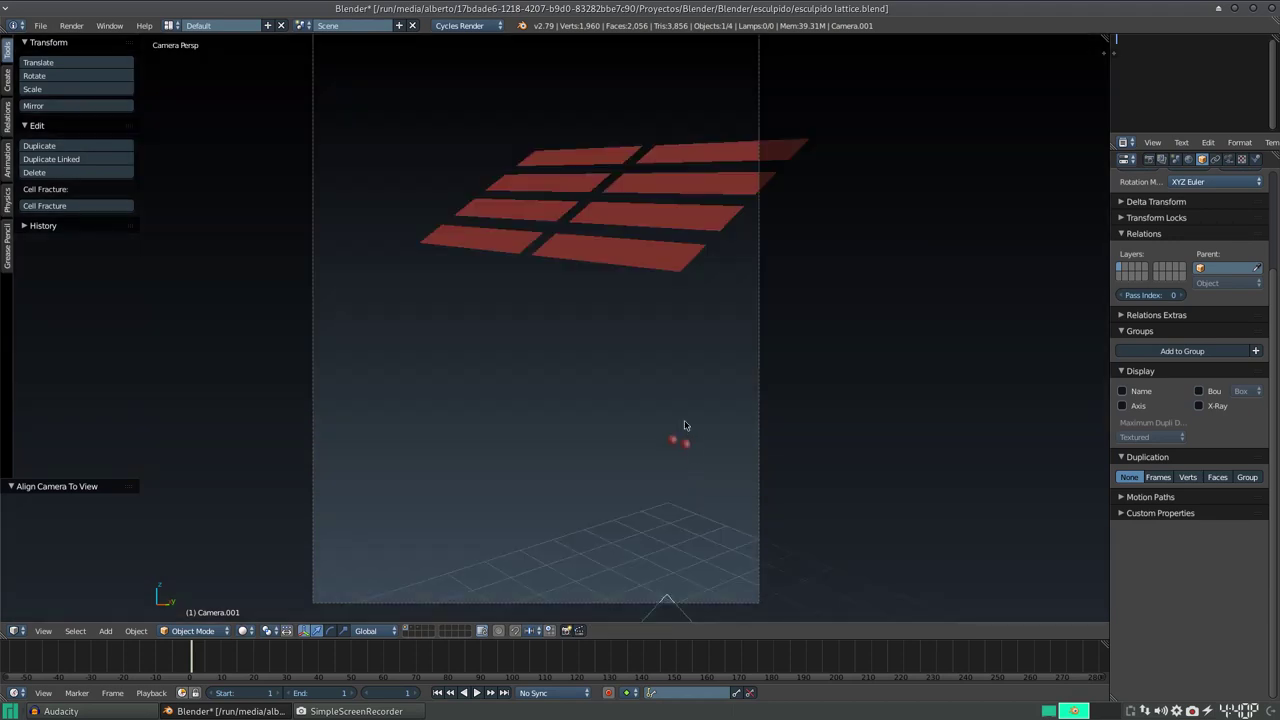
{"action": "key", "text": "F12"}
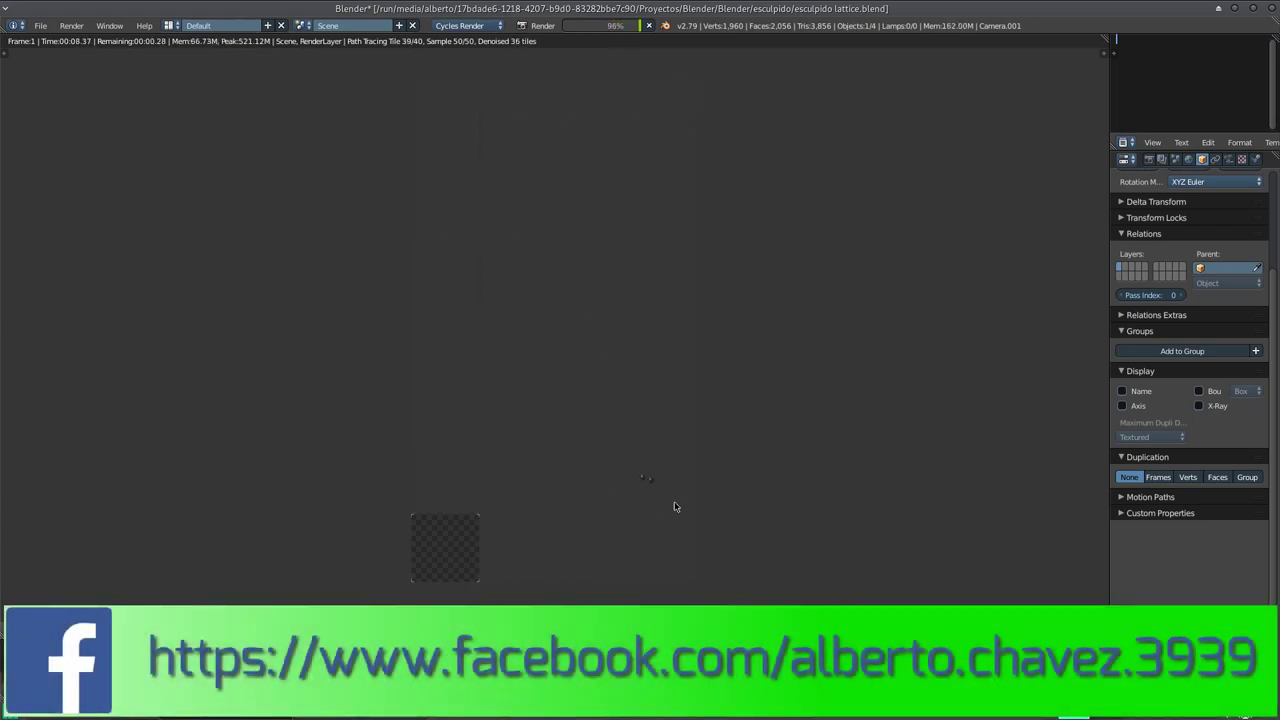
Select the window-light planes and check them in a rendered preview and full render
{"action": "key", "text": "Escape"}
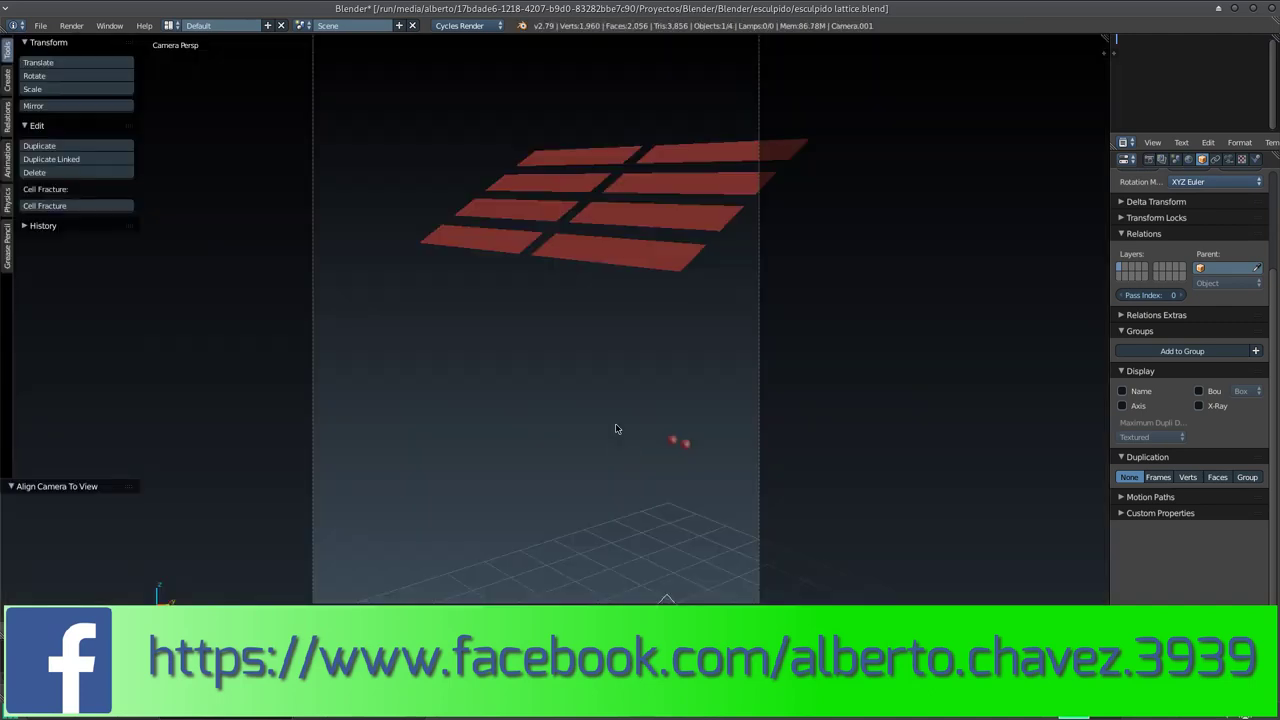
{"action": "right_click", "coordinate": [620, 255]}
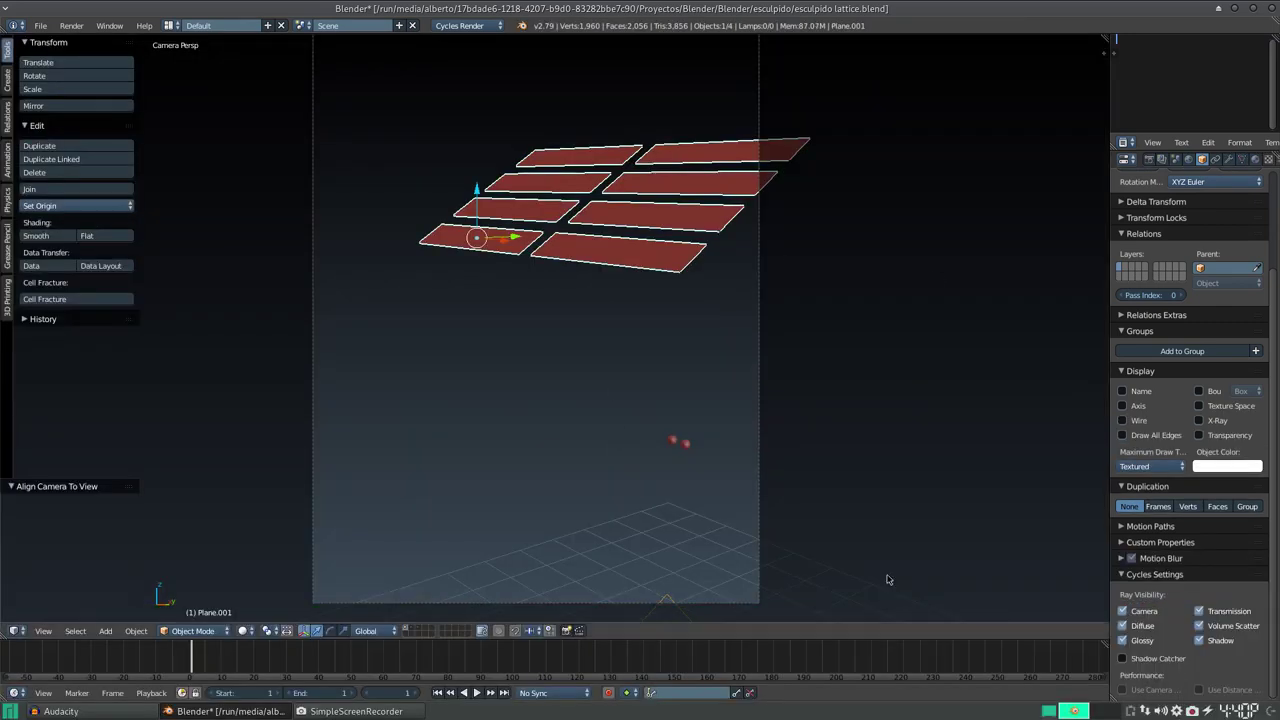
{"action": "key", "text": "shift+z"}
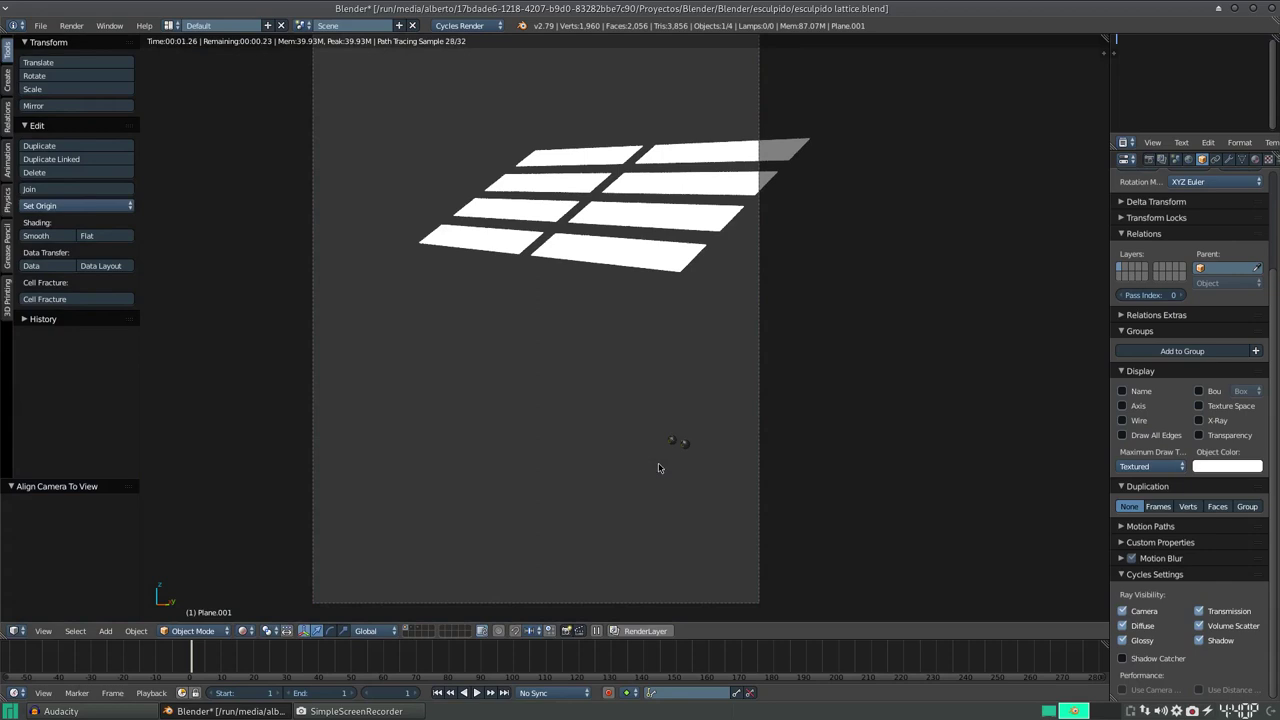
{"action": "key", "text": "F12"}
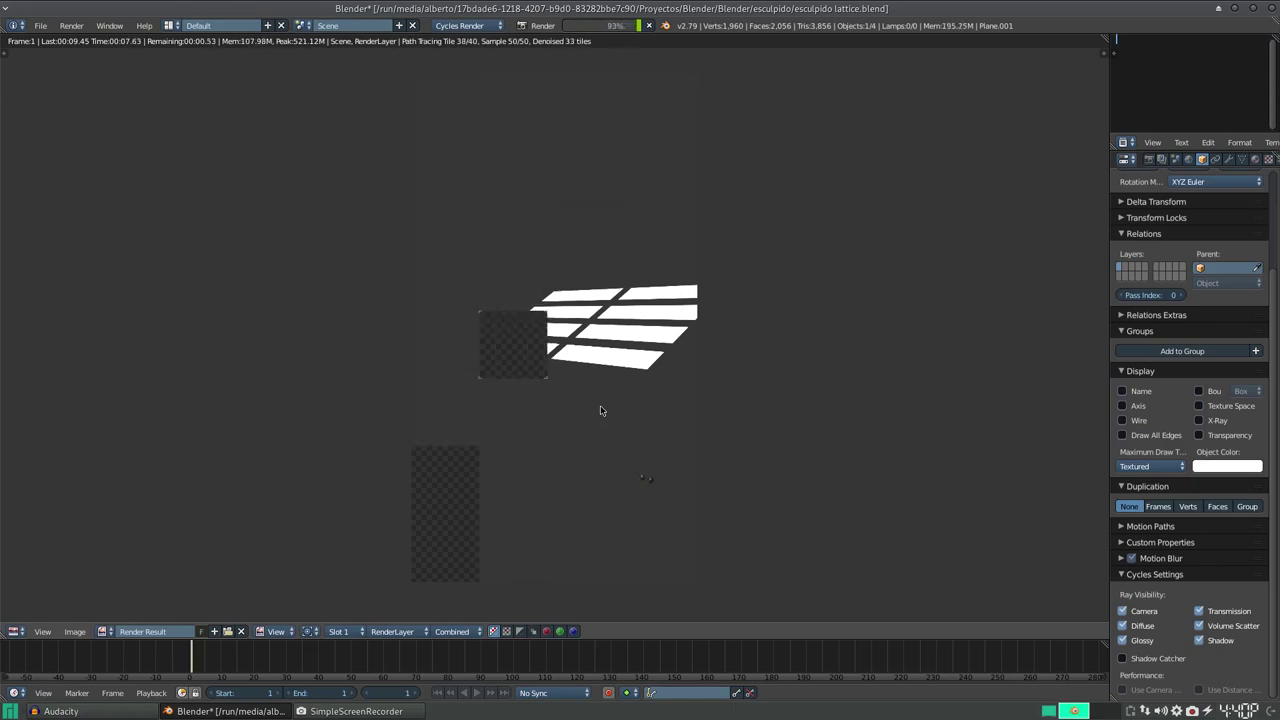
{"action": "key", "text": "Escape"}
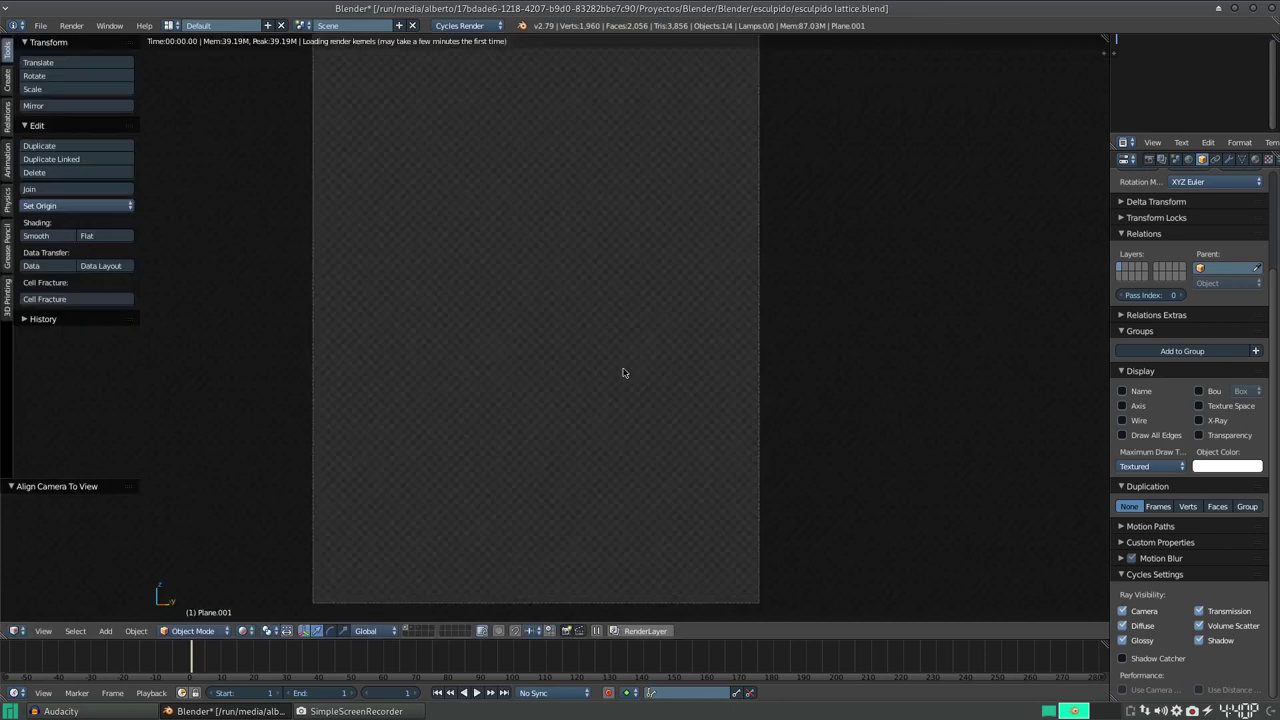
Return to solid shading and delete the selected window planes
{"action": "key", "text": "shift+z"}
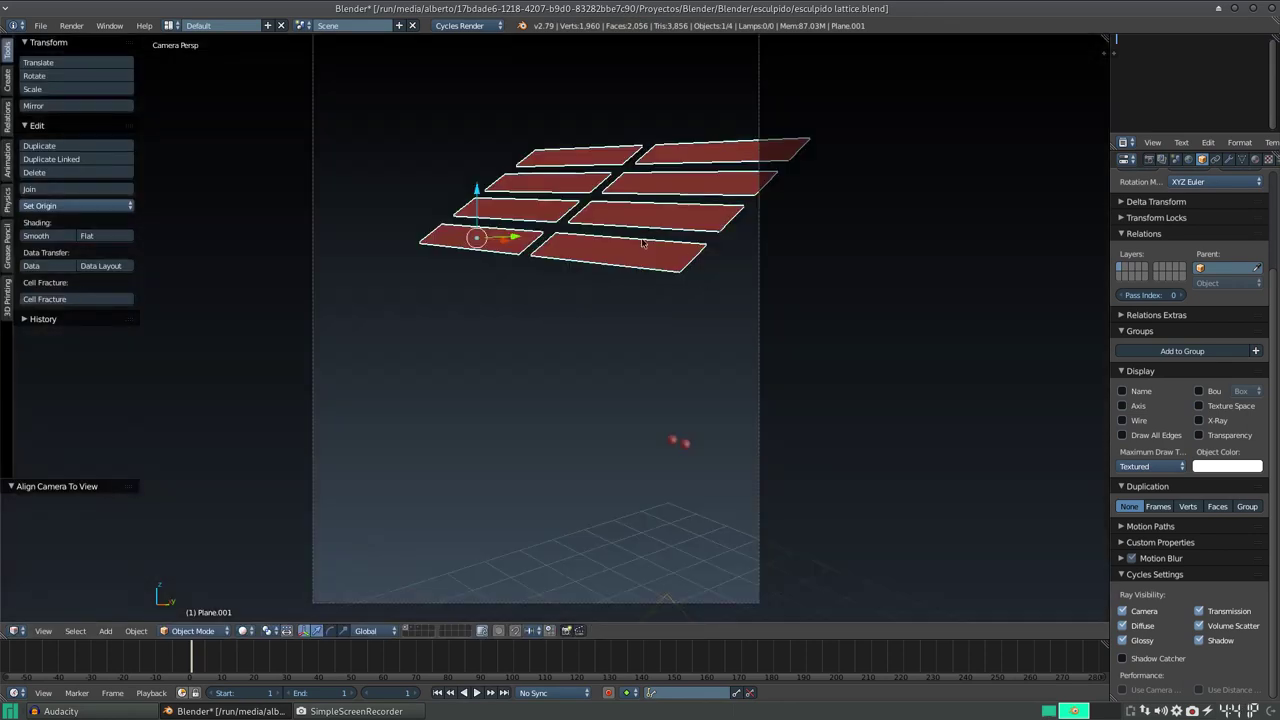
{"action": "key", "text": "x"}
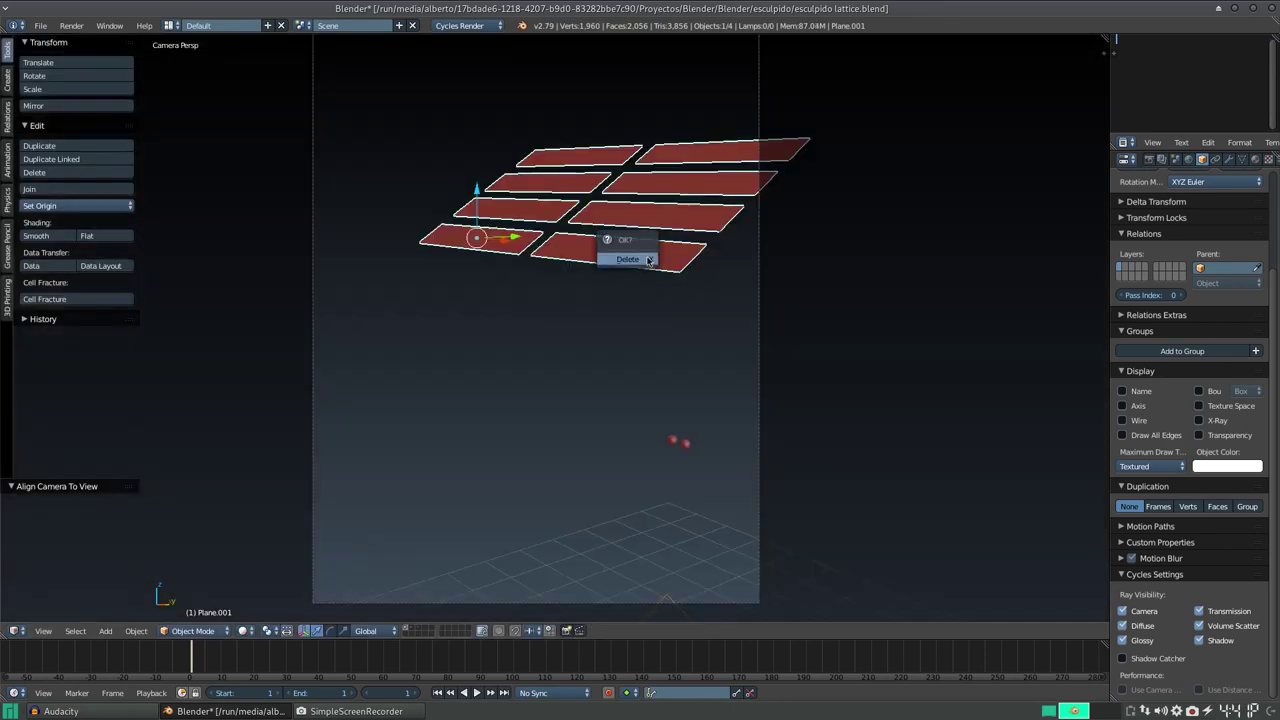
{"action": "left_click", "coordinate": [648, 260]}
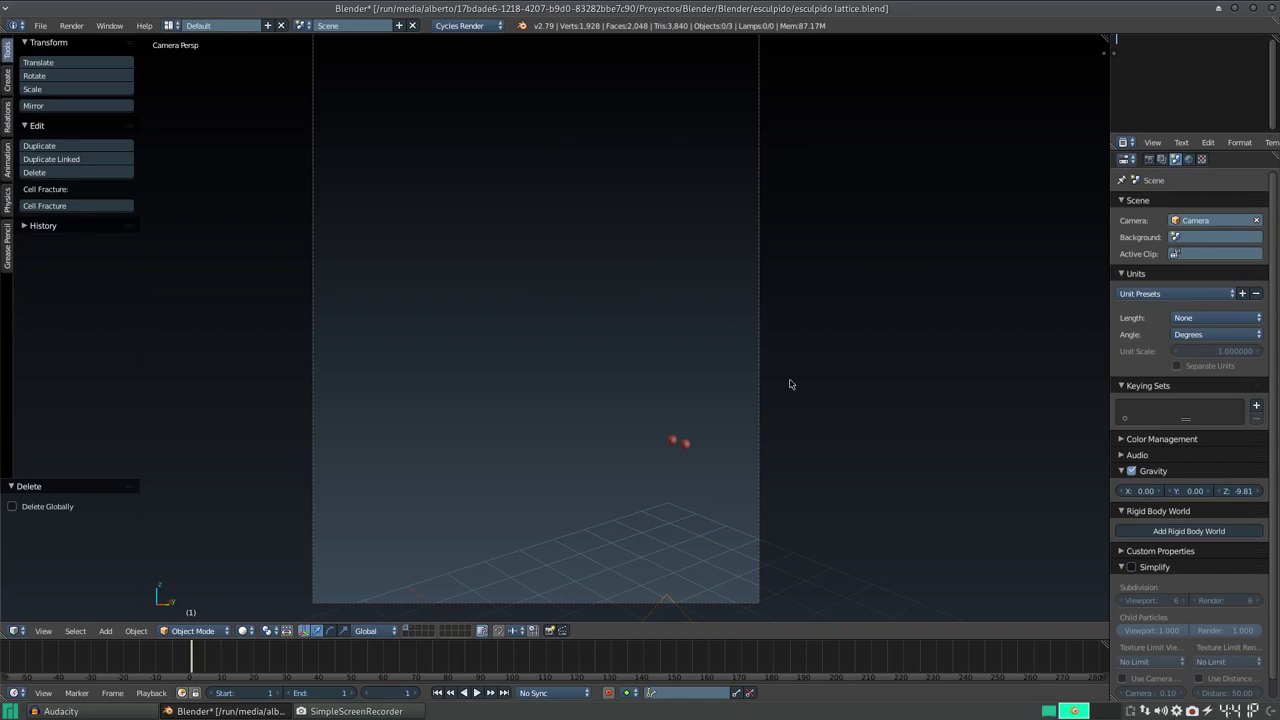
Add a Suzanne monkey, raise it on Z and turn it -160° around Z
{"action": "key", "text": "shift+a"}
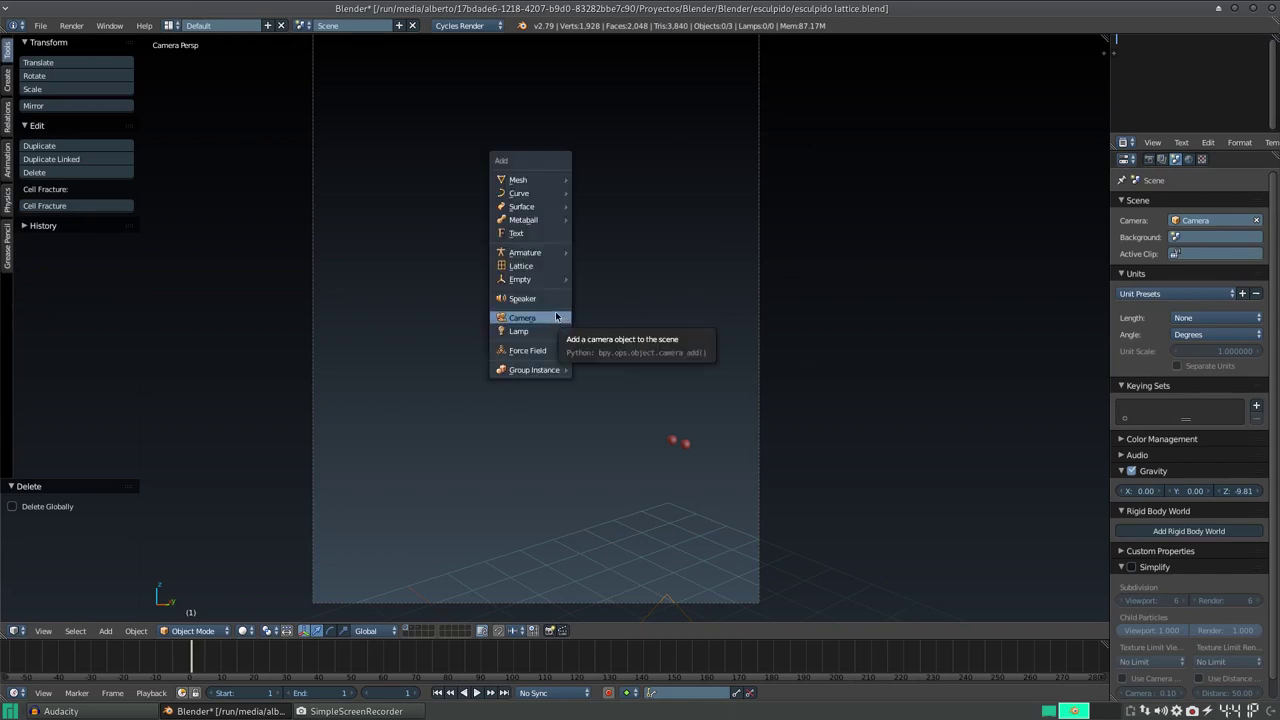
{"action": "mouse_move", "coordinate": [528, 180]}
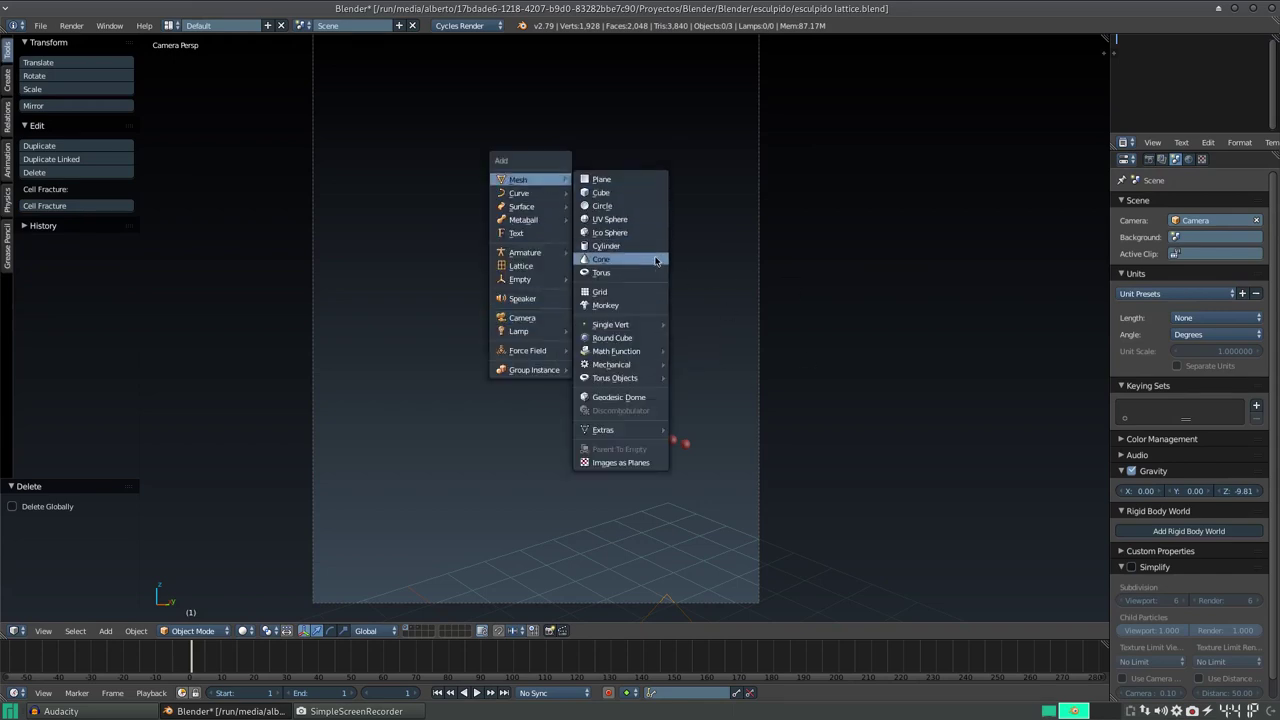
{"action": "left_click", "coordinate": [638, 305]}
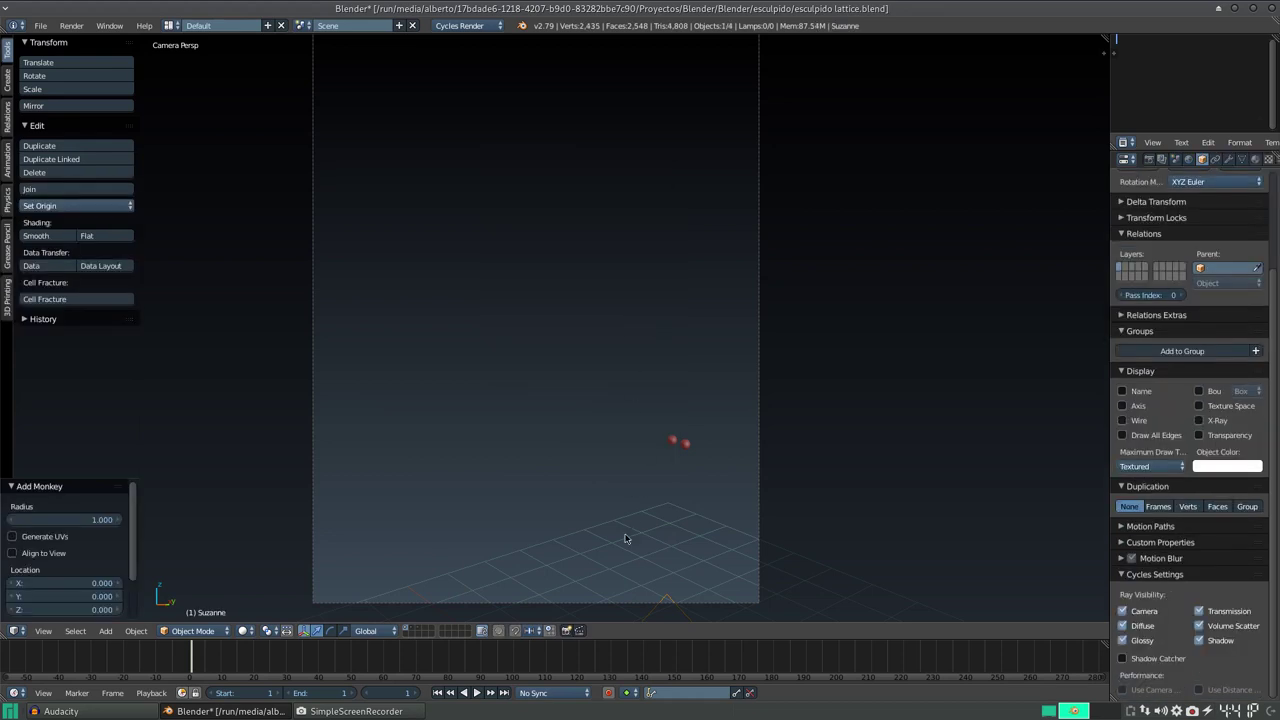
{"action": "key", "text": "g"}
{"action": "key", "text": "z"}
{"action": "left_click", "coordinate": [700, 222]}
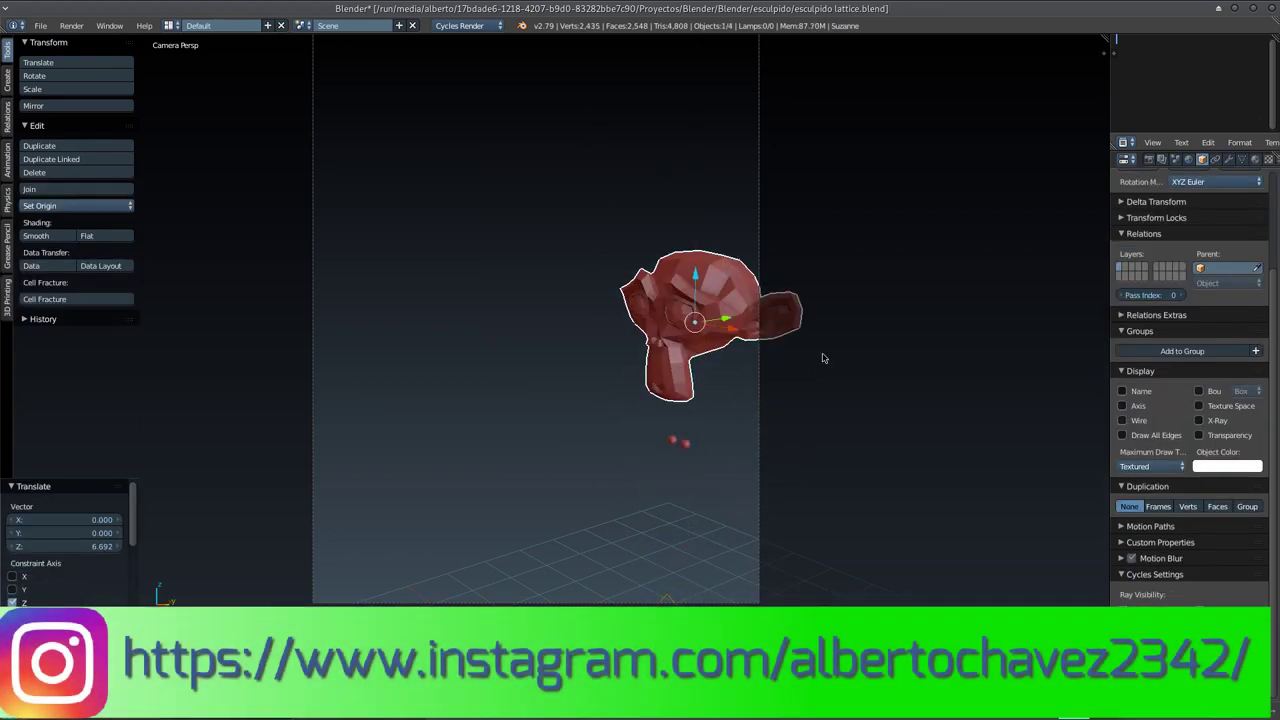
{"action": "key", "text": "r"}
{"action": "key", "text": "z"}
{"action": "left_click", "coordinate": [528, 343]}
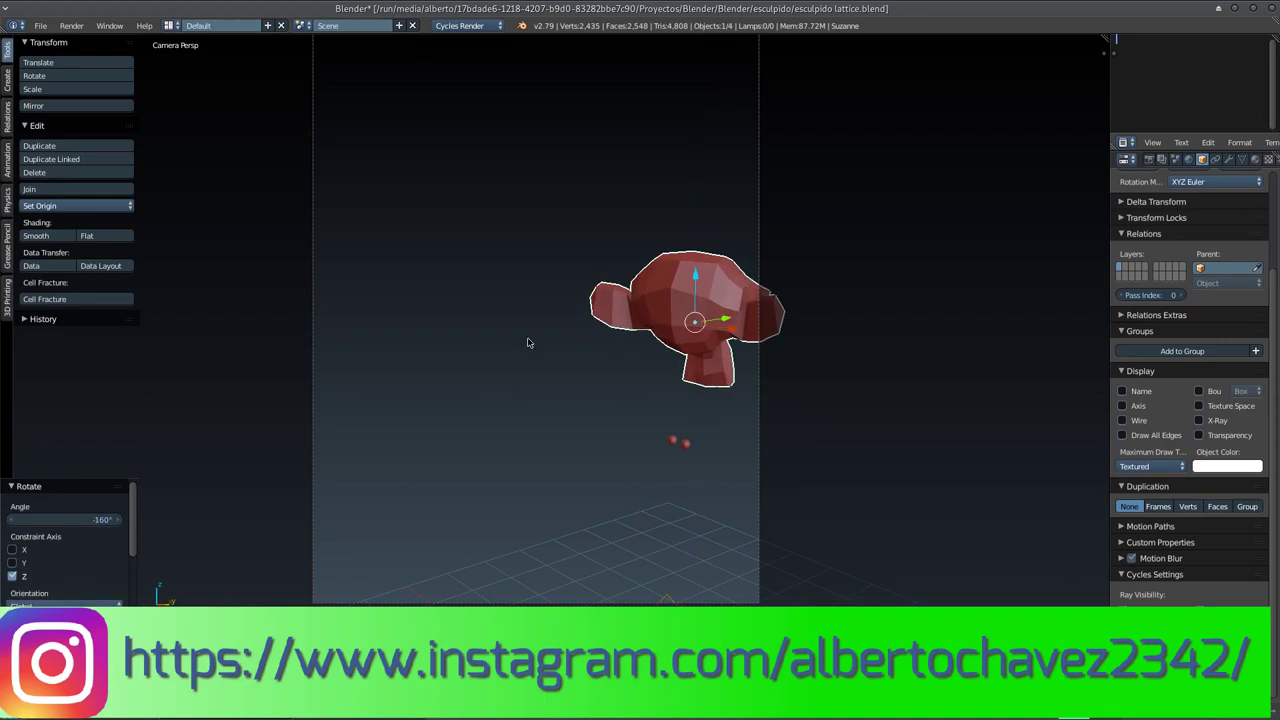
Move the monkey to X -4.410 and tilt it -29.5° around X
{"action": "key", "text": "g"}
{"action": "key", "text": "x"}
{"action": "left_click", "coordinate": [553, 330]}
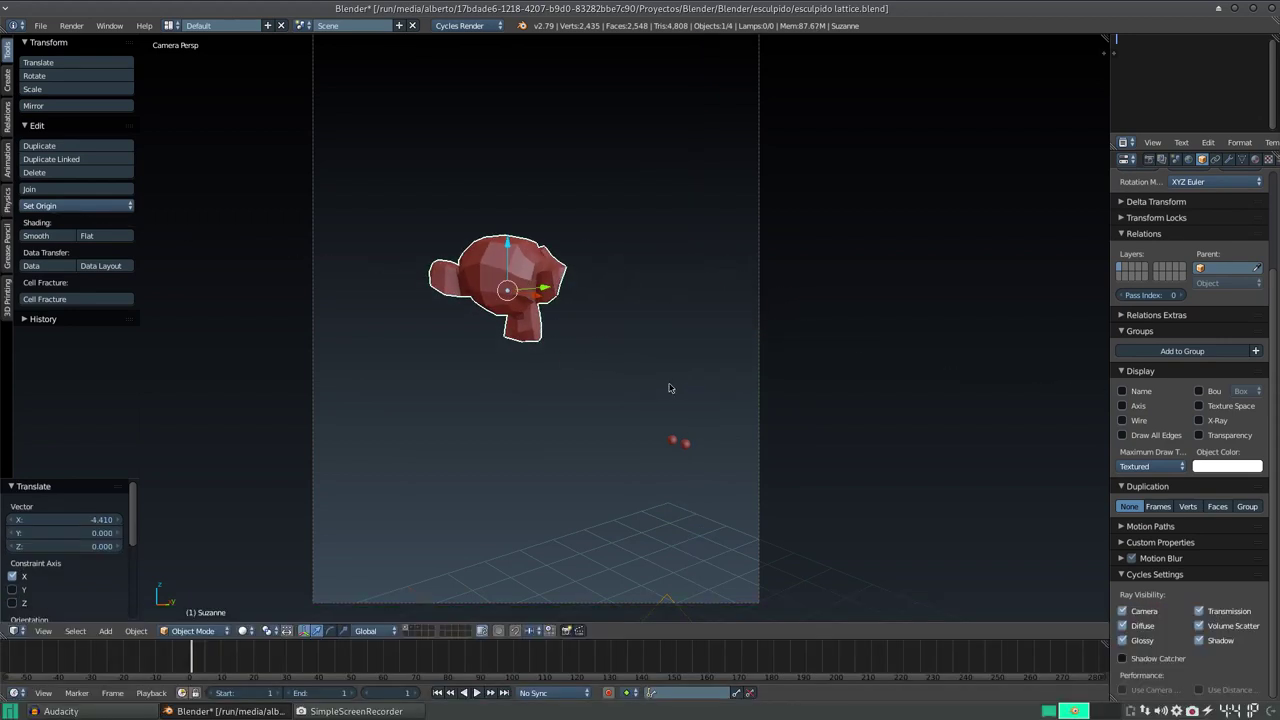
{"action": "key", "text": "r"}
{"action": "key", "text": "x"}
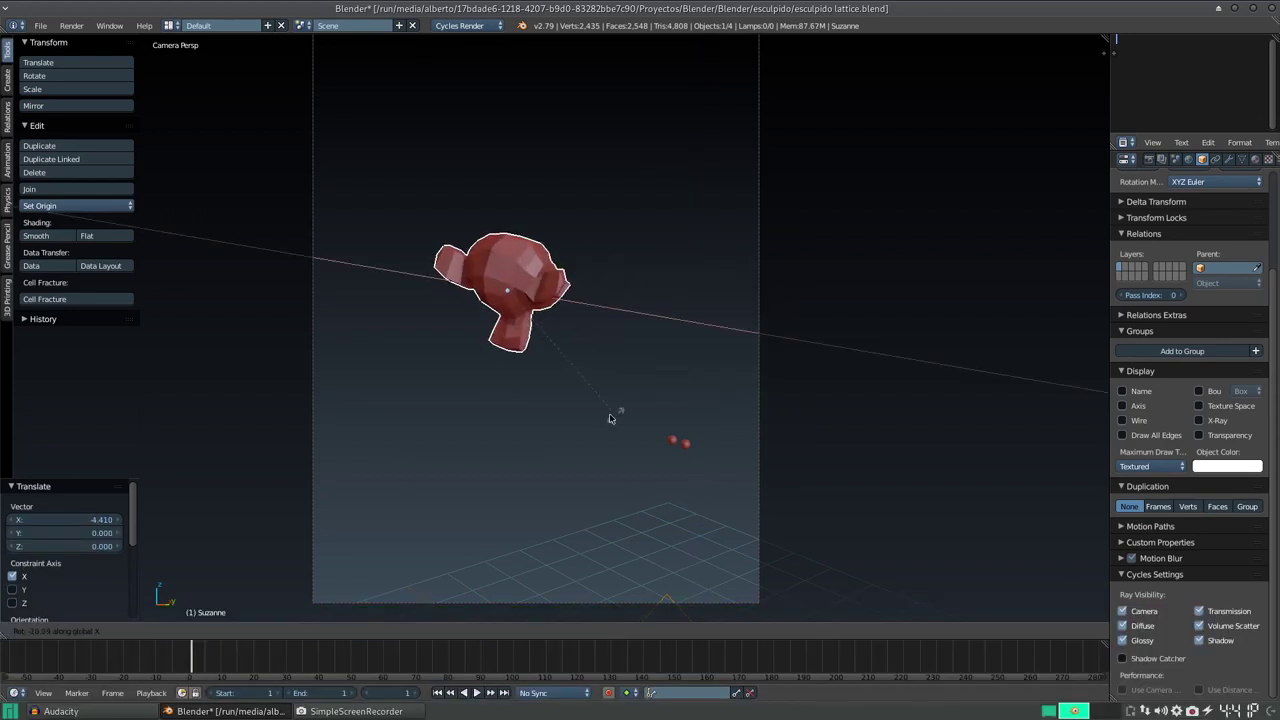
{"action": "left_click", "coordinate": [585, 416]}
Give the monkey a new material with an Emission surface shader
{"action": "left_click", "coordinate": [1255, 161]}
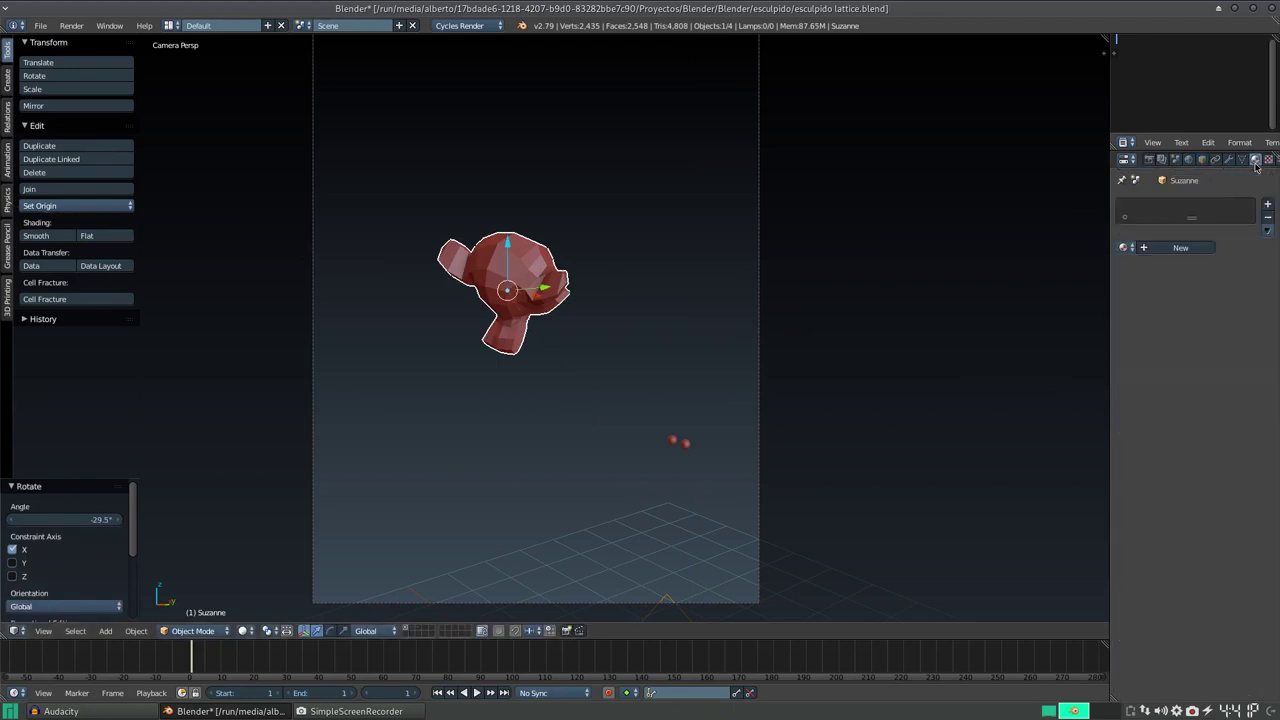
{"action": "left_click", "coordinate": [1180, 247]}
{"action": "left_click", "coordinate": [1222, 320]}
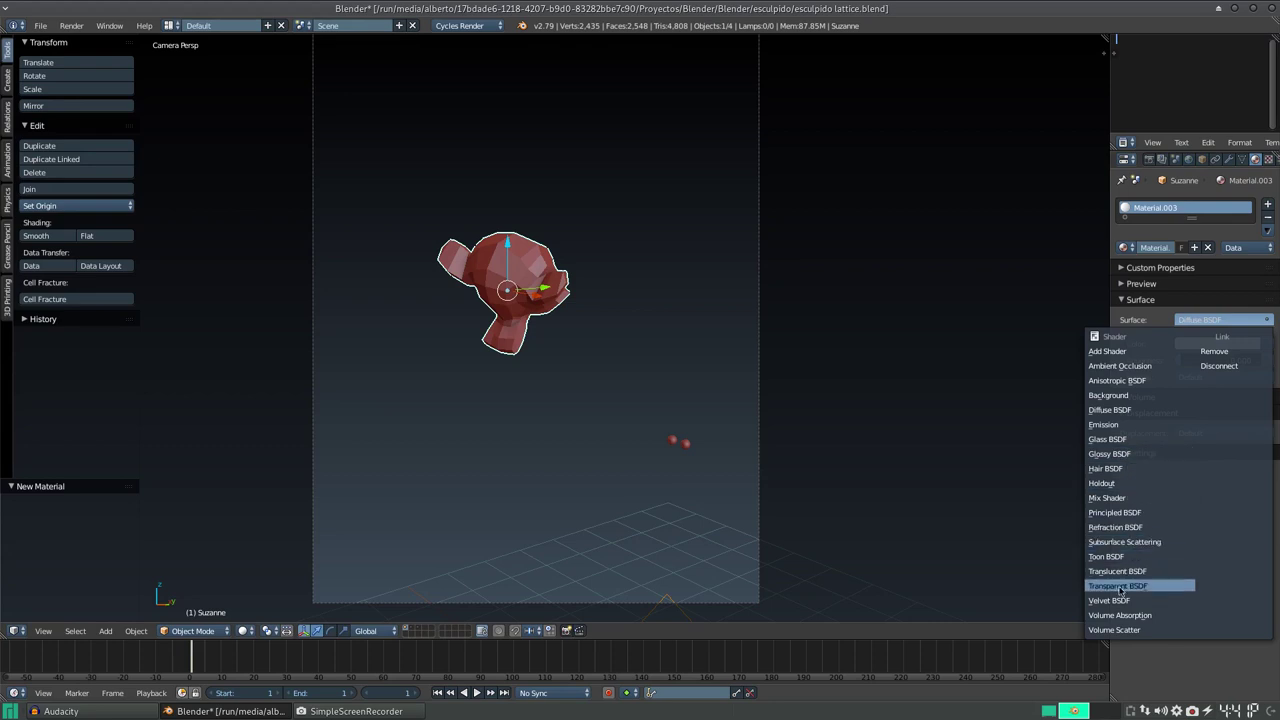
{"action": "left_click", "coordinate": [1104, 424]}
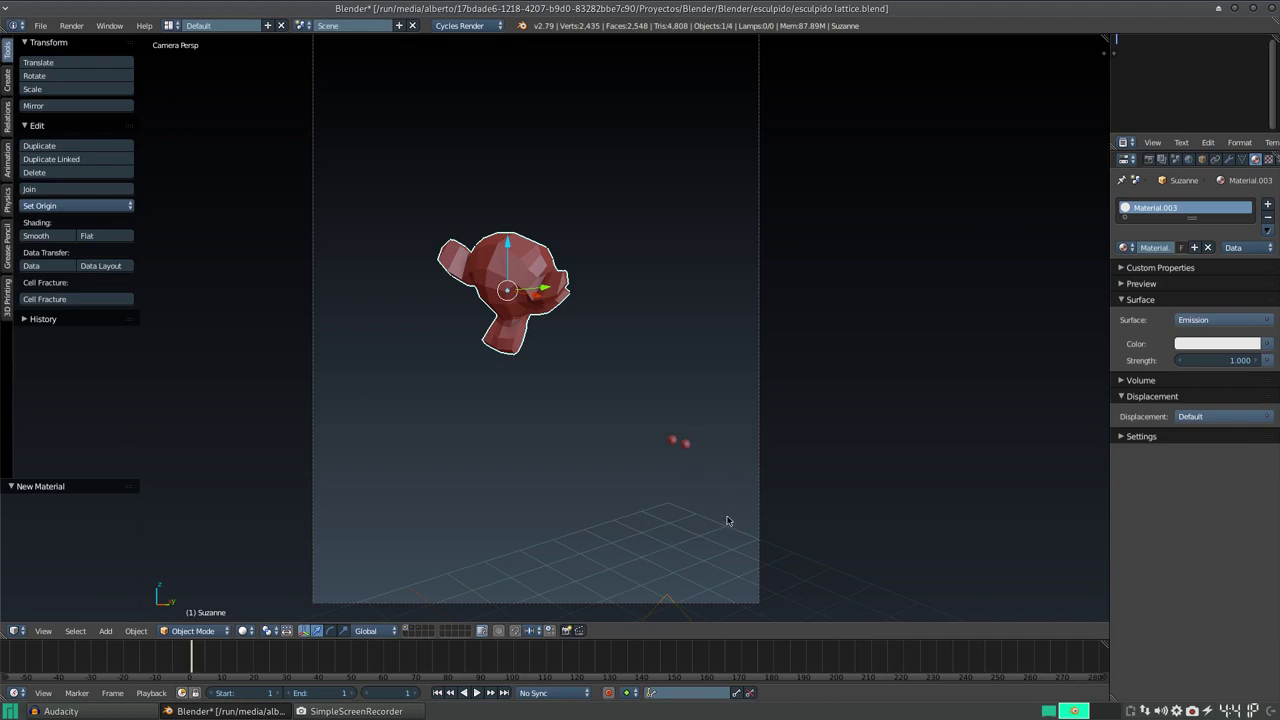
Zoom in on the eyes in rendered shading and set emission strength to 5
{"action": "scroll", "coordinate": [723, 414], "scroll_direction": "up", "scroll_amount": 3}
{"action": "scroll", "coordinate": [746, 400], "scroll_direction": "up", "scroll_amount": 3}
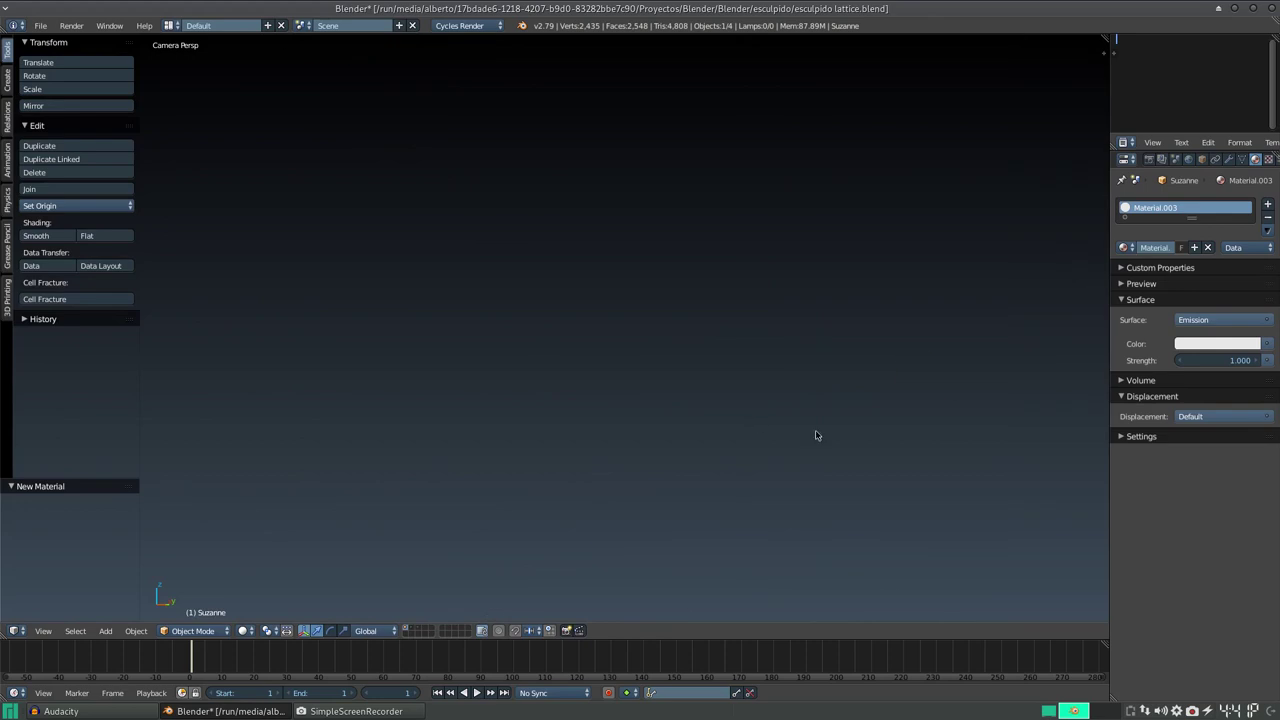
{"action": "scroll", "coordinate": [500, 423], "scroll_direction": "up", "scroll_amount": 3}
{"action": "scroll", "coordinate": [669, 440], "scroll_direction": "up", "scroll_amount": 3}
{"action": "scroll", "coordinate": [774, 543], "scroll_direction": "up", "scroll_amount": 2}
{"action": "mouse_move", "coordinate": [774, 543]}
{"action": "middle_mouse_down", "text": "shift"}
{"action": "mouse_move", "coordinate": [679, 398]}
{"action": "mouse_move", "coordinate": [740, 437]}
{"action": "middle_mouse_up", "text": "shift"}
{"action": "scroll", "coordinate": [684, 416], "scroll_direction": "up", "scroll_amount": 3}
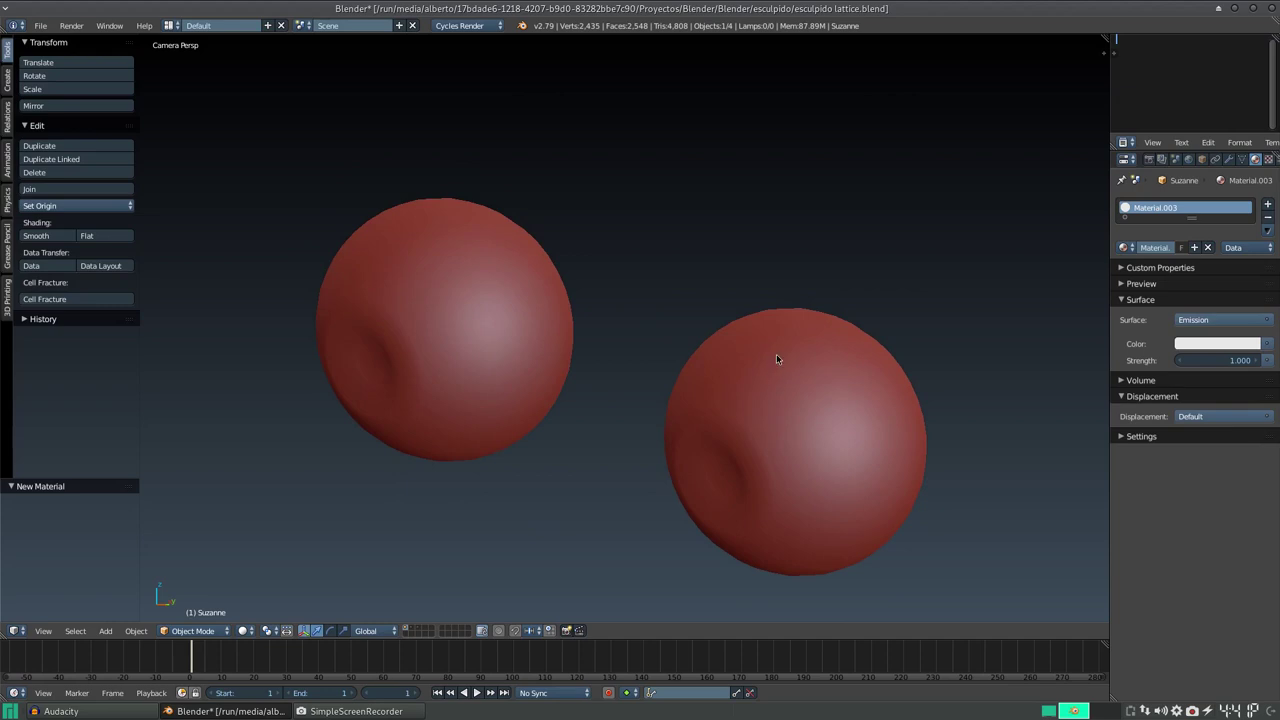
{"action": "key", "text": "shift+z"}
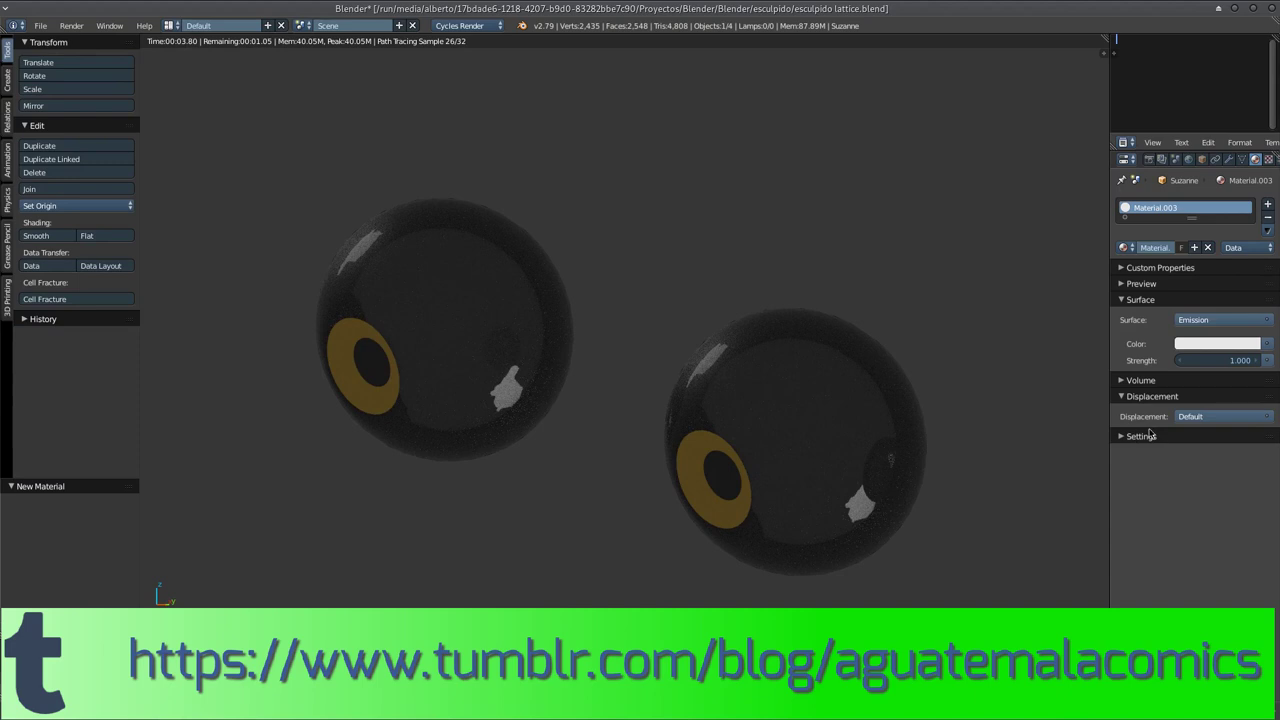
{"action": "left_click", "coordinate": [1200, 362]}
{"action": "type", "text": "5"}
{"action": "key", "text": "Return"}
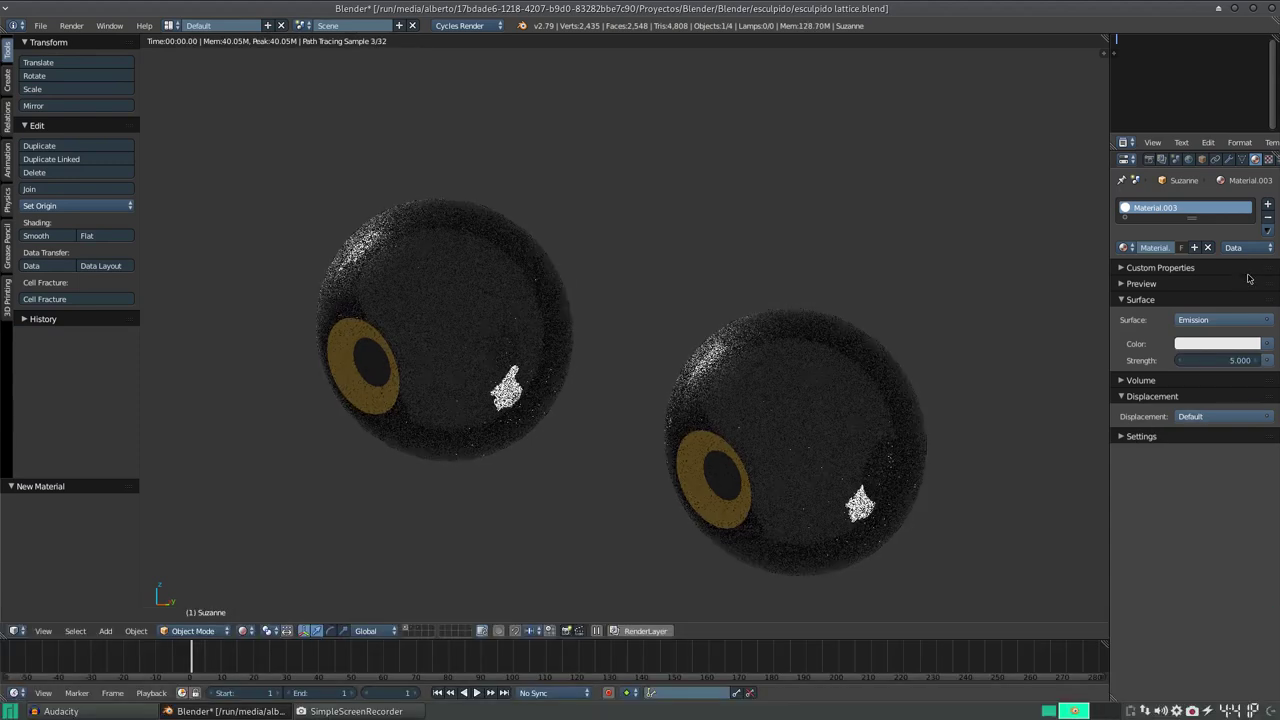
Switch to camera view and move the glowing monkey while keeping its height fixed
{"action": "key", "text": "KP_0"}
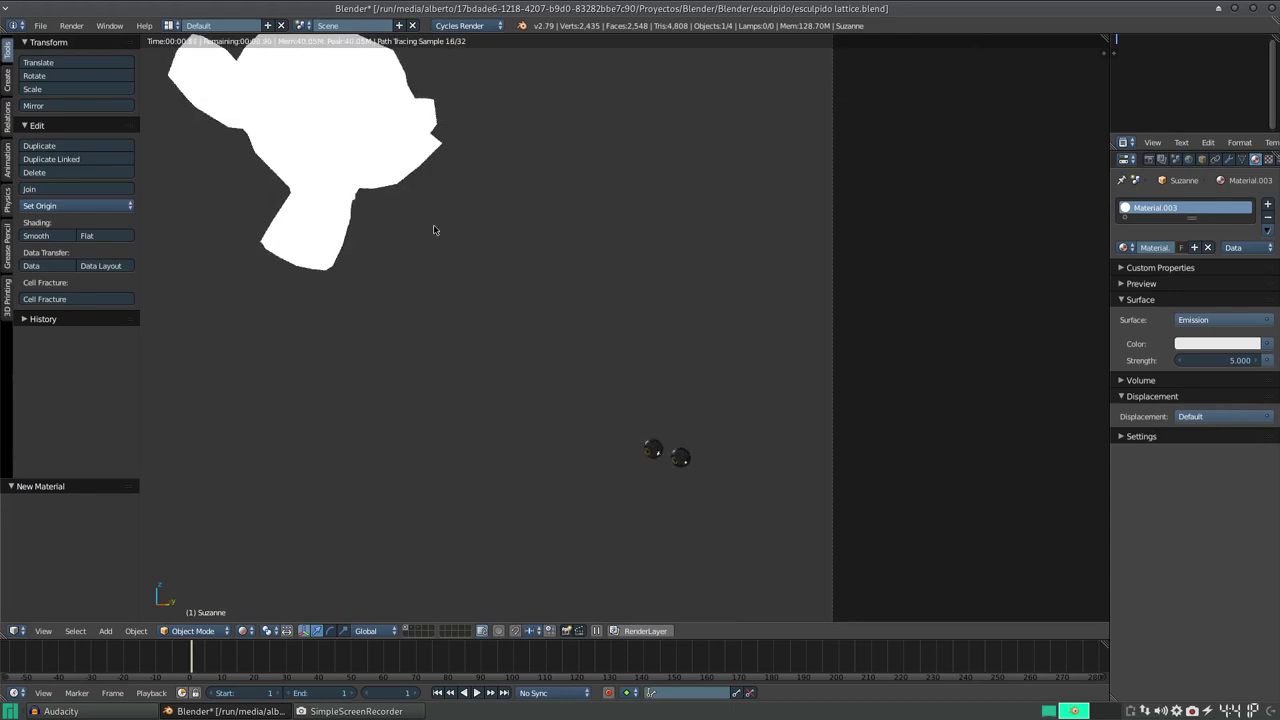
{"action": "key", "text": "g"}
{"action": "key", "text": "shift+z"}
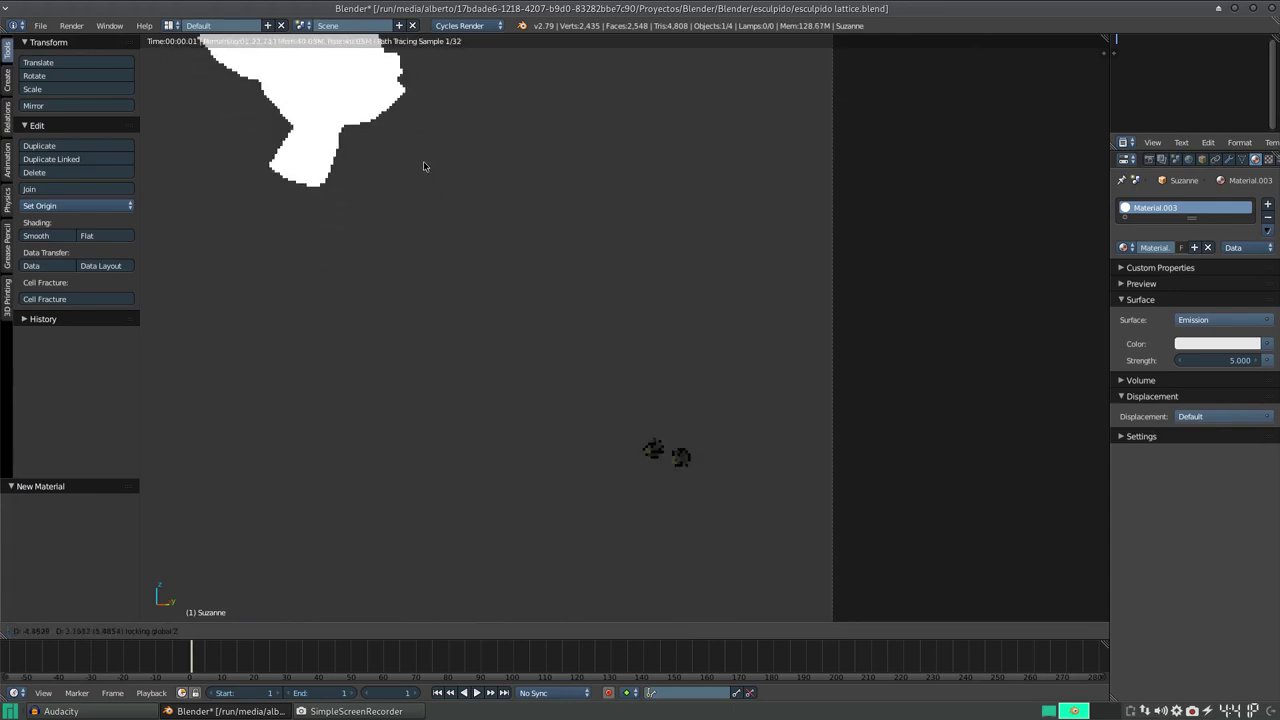
{"action": "left_click", "coordinate": [366, 84]}
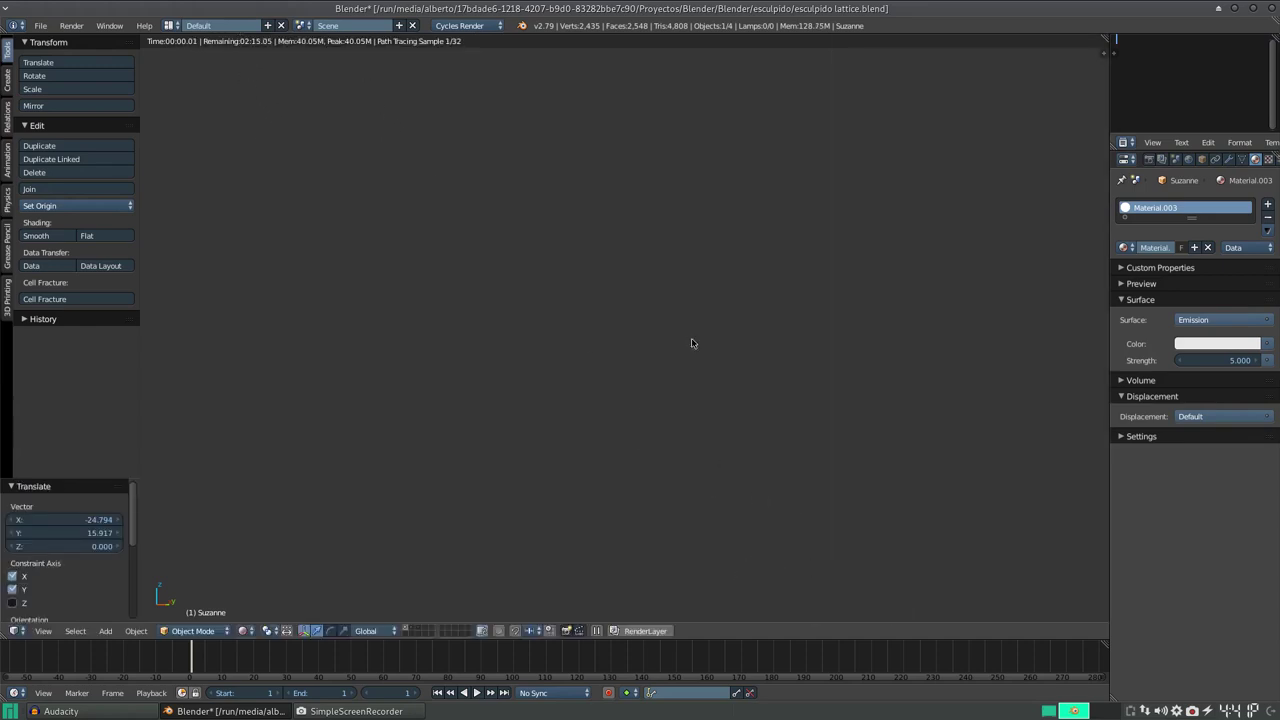
In solid shading, shift the monkey along X and place it at Y -15.878
{"action": "mouse_move", "coordinate": [716, 449]}
{"action": "middle_mouse_down"}
{"action": "mouse_move", "coordinate": [766, 449]}
{"action": "mouse_move", "coordinate": [531, 509]}
{"action": "mouse_move", "coordinate": [655, 485]}
{"action": "mouse_move", "coordinate": [616, 382]}
{"action": "mouse_move", "coordinate": [722, 236]}
{"action": "mouse_move", "coordinate": [620, 461]}
{"action": "middle_mouse_up"}
{"action": "scroll", "coordinate": [700, 480], "scroll_direction": "up", "scroll_amount": 4}
{"action": "scroll", "coordinate": [850, 320], "scroll_direction": "up", "scroll_amount": 3}
{"action": "mouse_move", "coordinate": [871, 293]}
{"action": "middle_mouse_down"}
{"action": "mouse_move", "coordinate": [711, 394]}
{"action": "mouse_move", "coordinate": [517, 434]}
{"action": "mouse_move", "coordinate": [637, 474]}
{"action": "middle_mouse_up"}
{"action": "scroll", "coordinate": [711, 394], "scroll_direction": "down", "scroll_amount": 4}
{"action": "scroll", "coordinate": [731, 378], "scroll_direction": "down", "scroll_amount": 1}
{"action": "scroll", "coordinate": [517, 434], "scroll_direction": "down", "scroll_amount": 1}
{"action": "scroll", "coordinate": [509, 417], "scroll_direction": "down", "scroll_amount": 2}
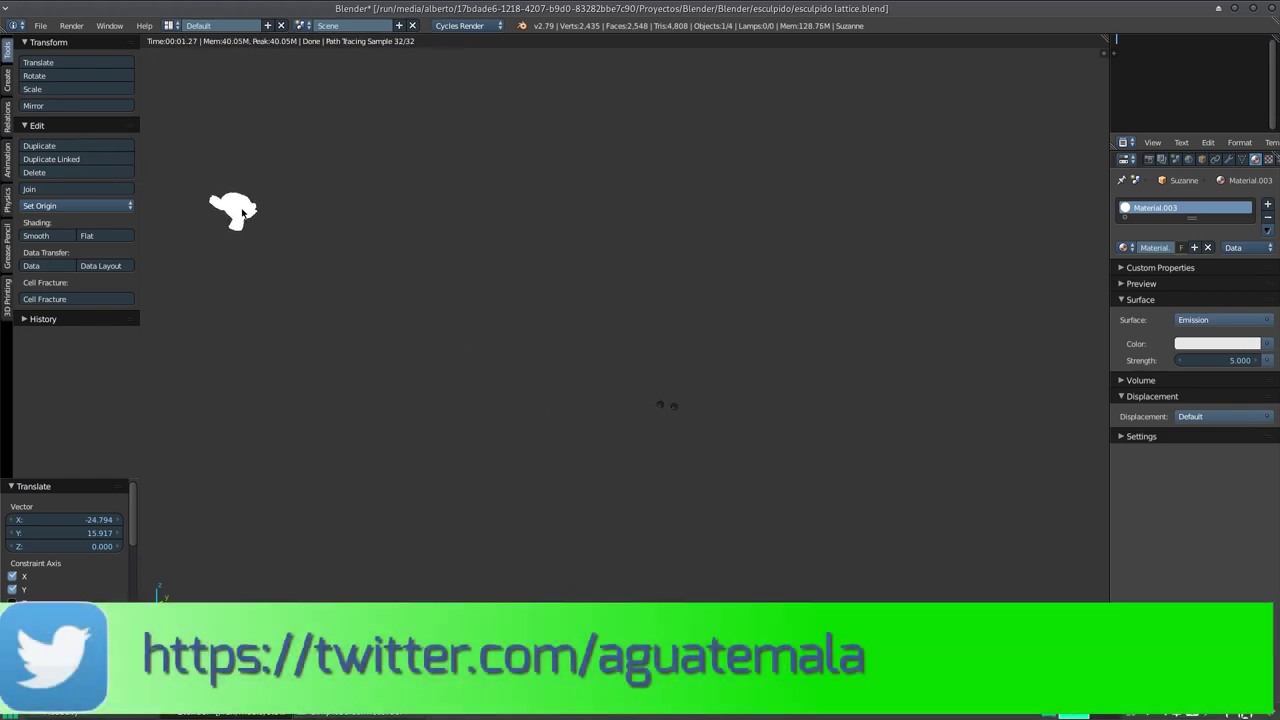
{"action": "key", "text": "shift+z"}
{"action": "left_click_drag", "start_coordinate": [262, 210], "coordinate": [450, 212]}
{"action": "mouse_move", "coordinate": [566, 257]}
{"action": "middle_mouse_down"}
{"action": "mouse_move", "coordinate": [490, 291]}
{"action": "mouse_move", "coordinate": [520, 320]}
{"action": "middle_mouse_up"}
{"action": "mouse_move", "coordinate": [800, 110]}
{"action": "left_mouse_down"}
{"action": "mouse_move", "coordinate": [500, 335]}
{"action": "mouse_move", "coordinate": [483, 331]}
{"action": "left_mouse_up"}
{"action": "mouse_move", "coordinate": [483, 331]}
{"action": "middle_mouse_down"}
{"action": "mouse_move", "coordinate": [514, 409]}
{"action": "mouse_move", "coordinate": [531, 366]}
{"action": "mouse_move", "coordinate": [590, 352]}
{"action": "mouse_move", "coordinate": [446, 156]}
{"action": "middle_mouse_up"}
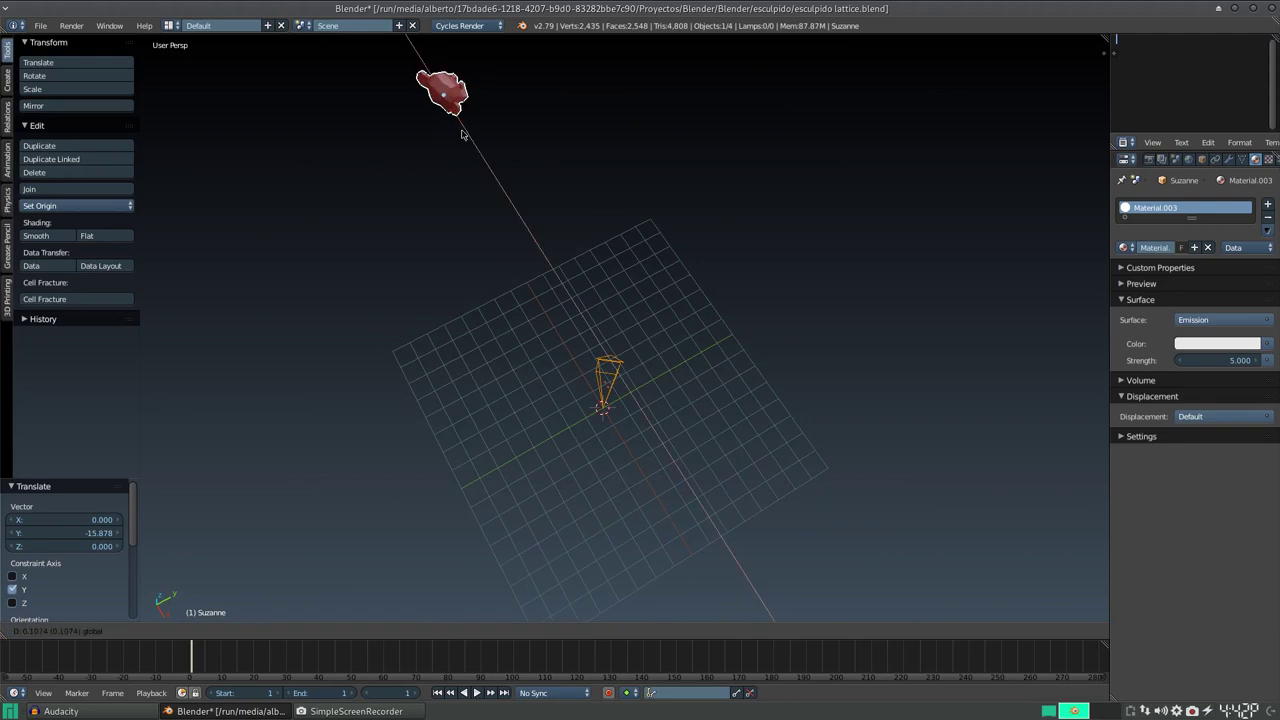
Bring Suzanne back into view along X and raise it to Z 20.680
{"action": "left_click_drag", "start_coordinate": [451, 128], "coordinate": [510, 224]}
{"action": "left_click_drag", "start_coordinate": [508, 176], "coordinate": [523, 310]}
{"action": "mouse_move", "coordinate": [523, 310]}
{"action": "middle_mouse_down"}
{"action": "mouse_move", "coordinate": [589, 314]}
{"action": "mouse_move", "coordinate": [595, 510]}
{"action": "mouse_move", "coordinate": [577, 514]}
{"action": "middle_mouse_up"}
{"action": "left_click", "coordinate": [561, 293]}
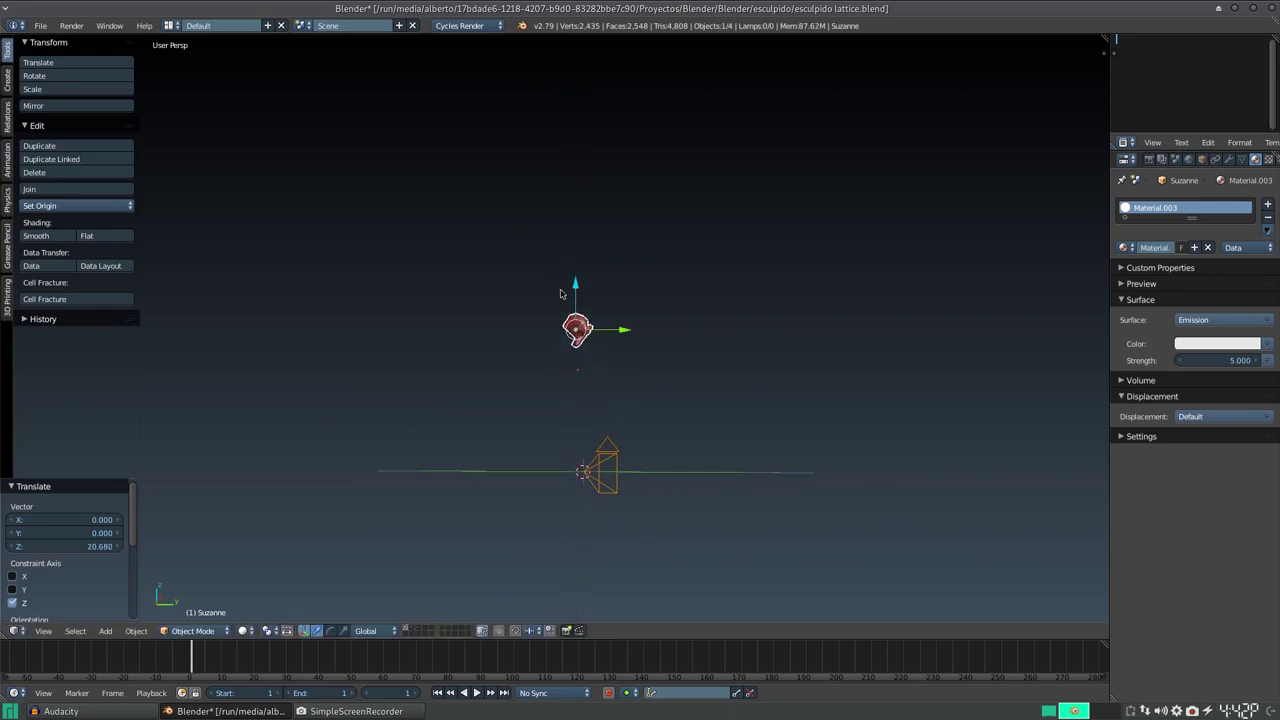
Shift Suzanne -3.322 along Y toward the camera and orbit the rendered eyes to check reflections
{"action": "left_click_drag", "start_coordinate": [618, 332], "coordinate": [503, 371]}
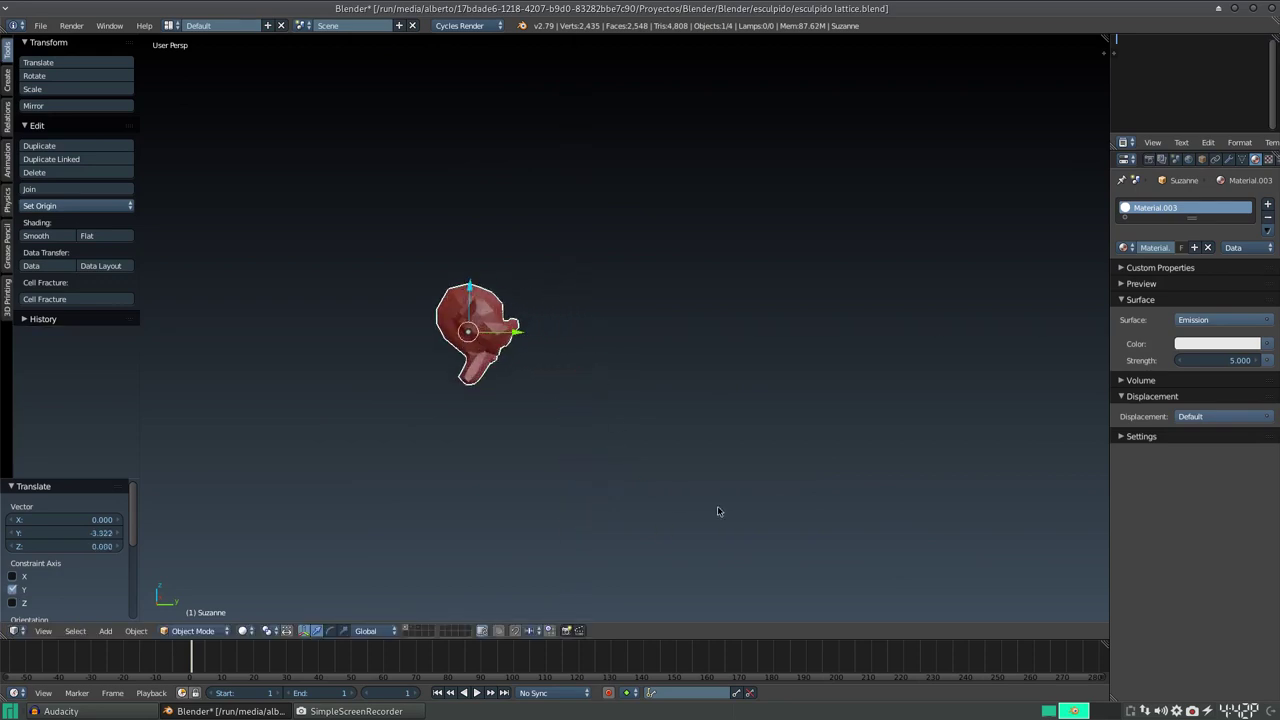
{"action": "key", "text": "p"}
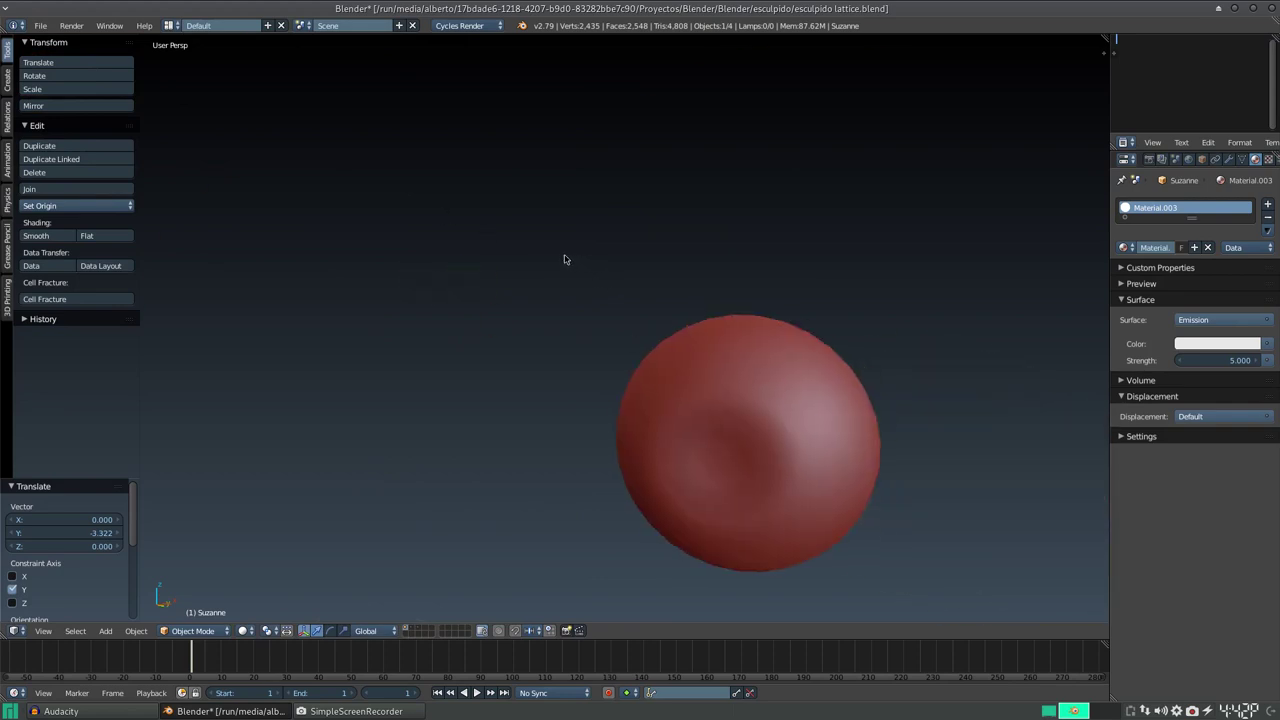
{"action": "key", "text": "Escape"}
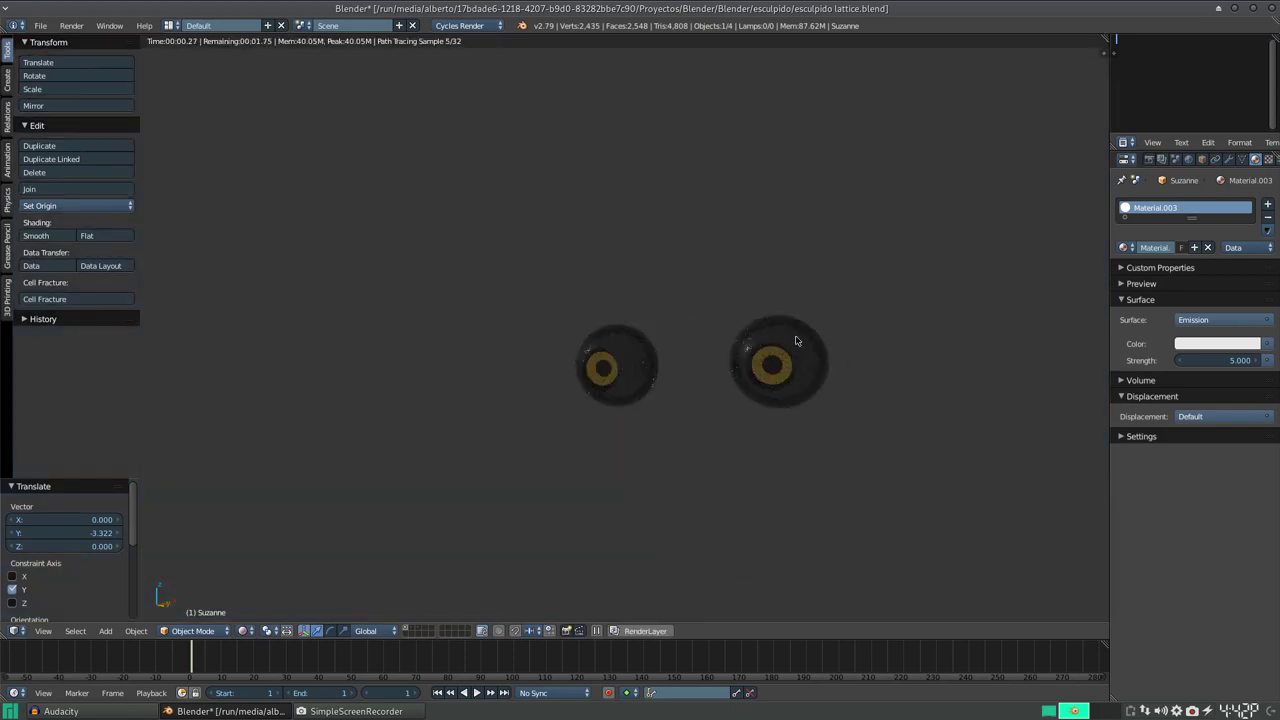
{"action": "middle_click_drag", "start_coordinate": [810, 345], "coordinate": [869, 343]}
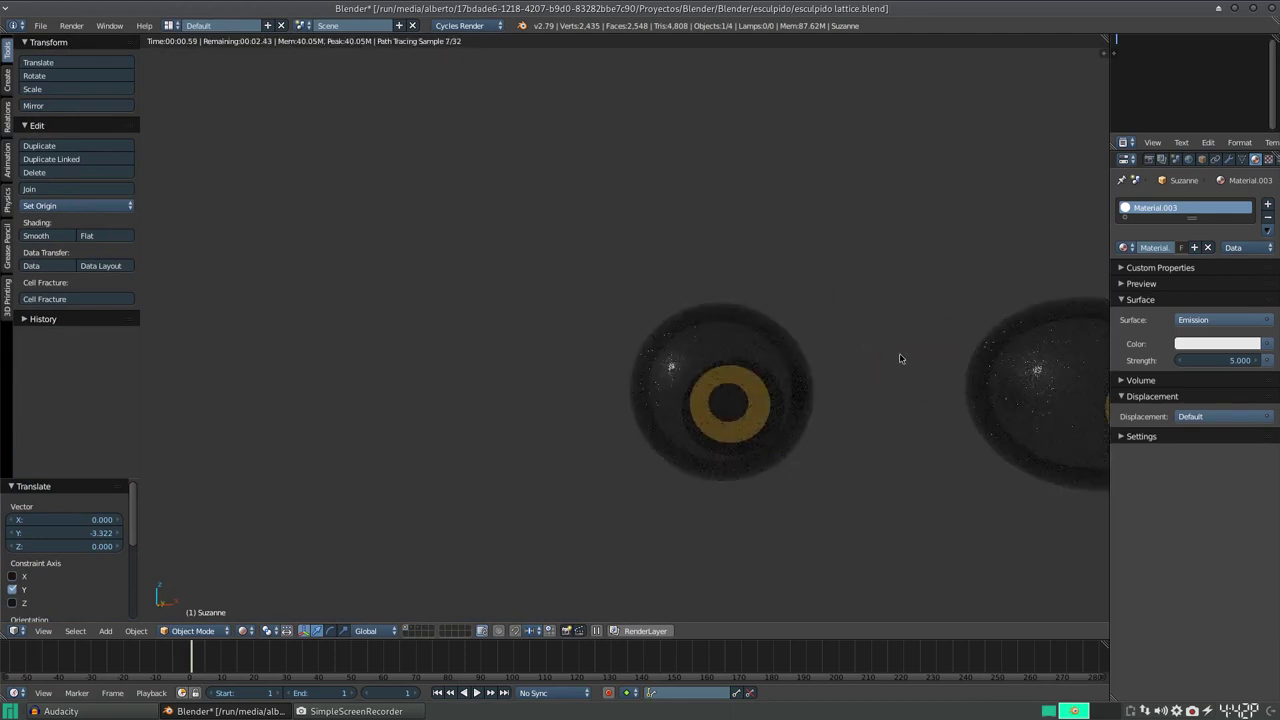